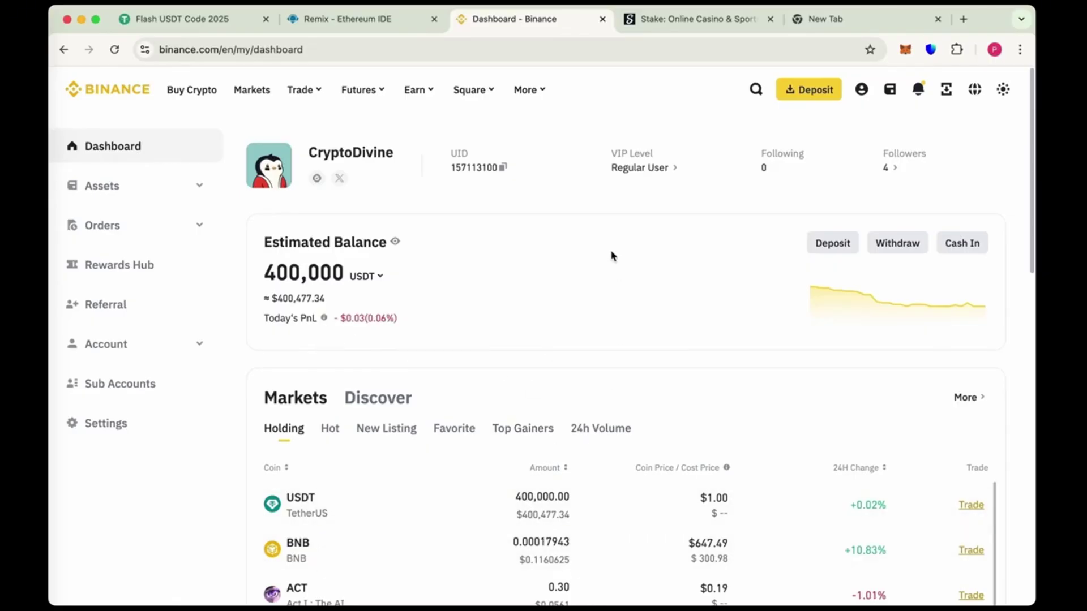
# - Switch from the Binance dashboard with 400,000 USDT to the Stake casino tab
pyautogui.click(663, 20)
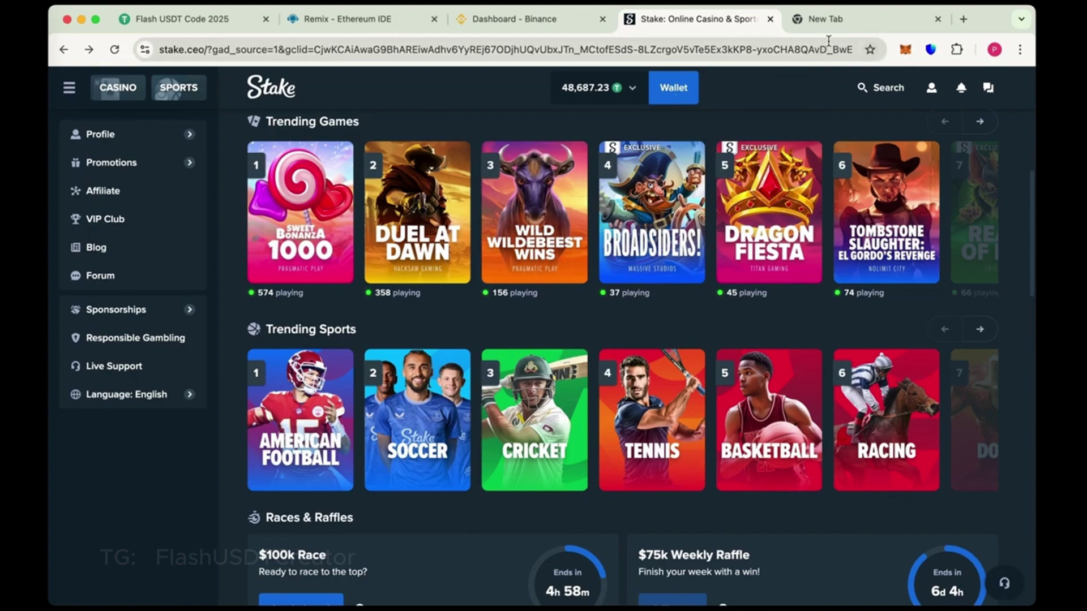
# - Unlock Trust Wallet to view its $100,119.34 balance, close it, and switch to Remix
pyautogui.click(932, 49)
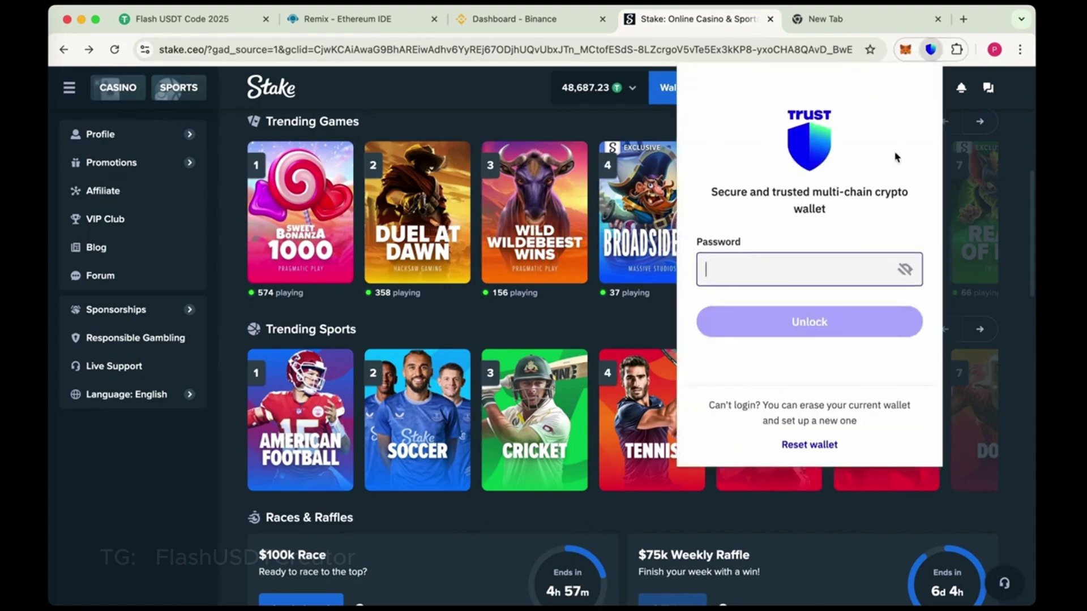
pyautogui.write('1')
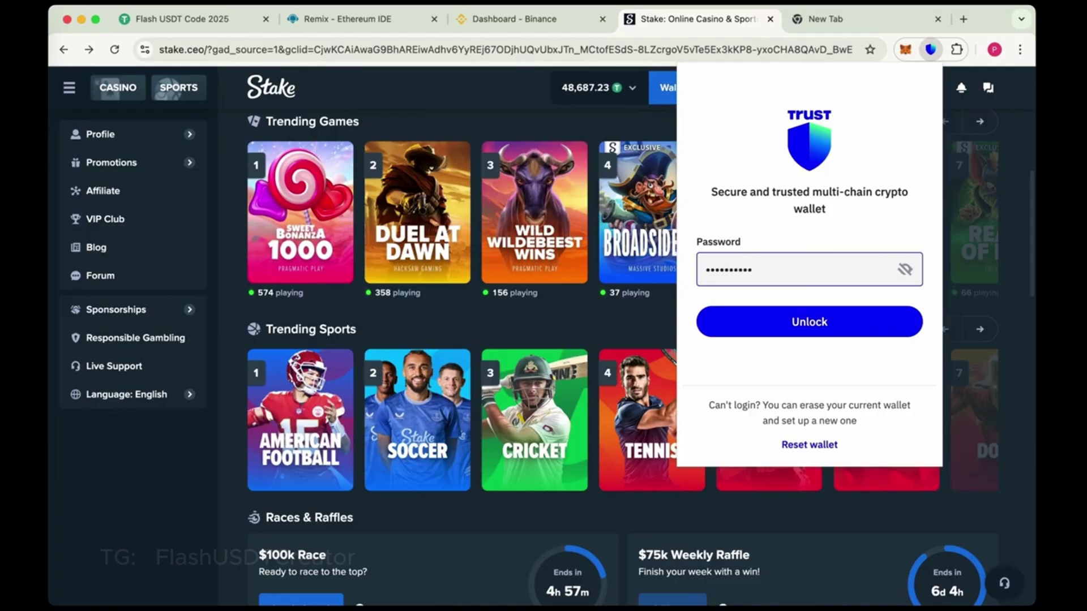
pyautogui.click(832, 323)
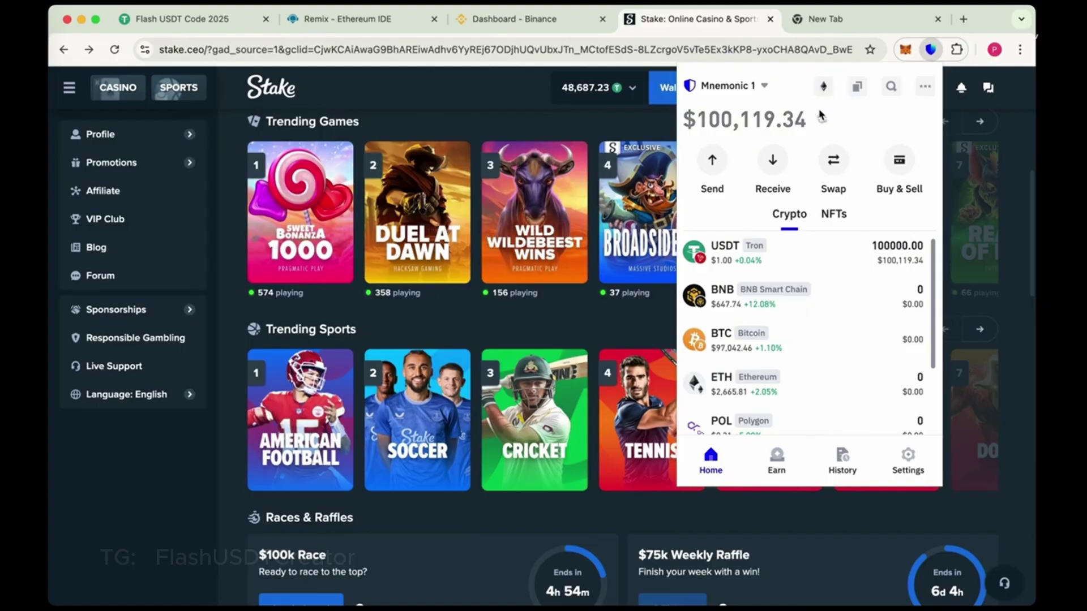
pyautogui.press('Escape')
pyautogui.click(354, 19)
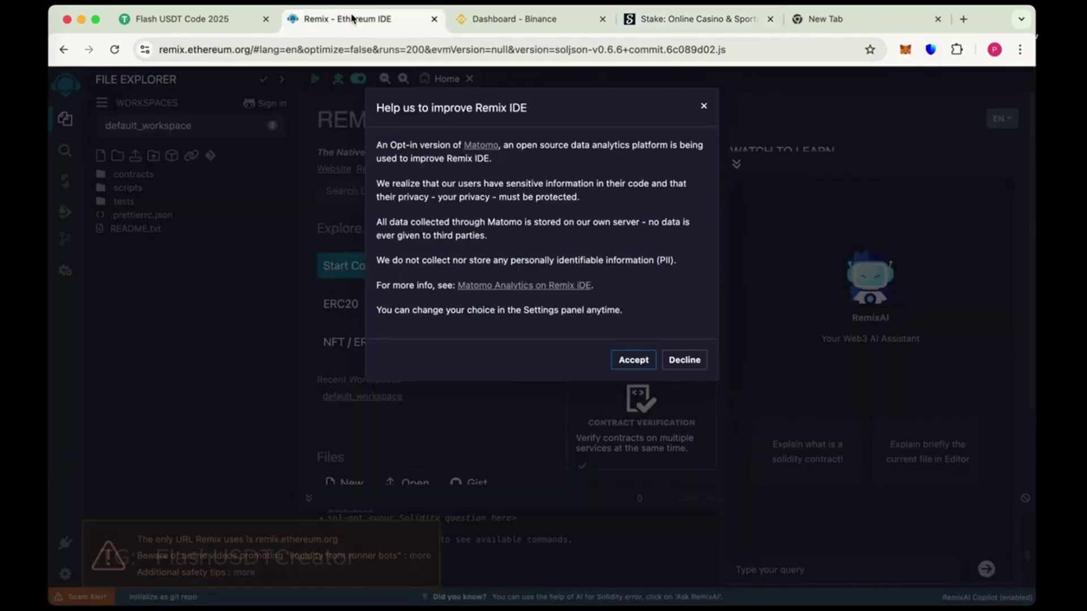
# - Accept the Matomo analytics prompt, close the welcome dialog, and create usdt.sol
pyautogui.click(632, 365)
pyautogui.click(493, 376)
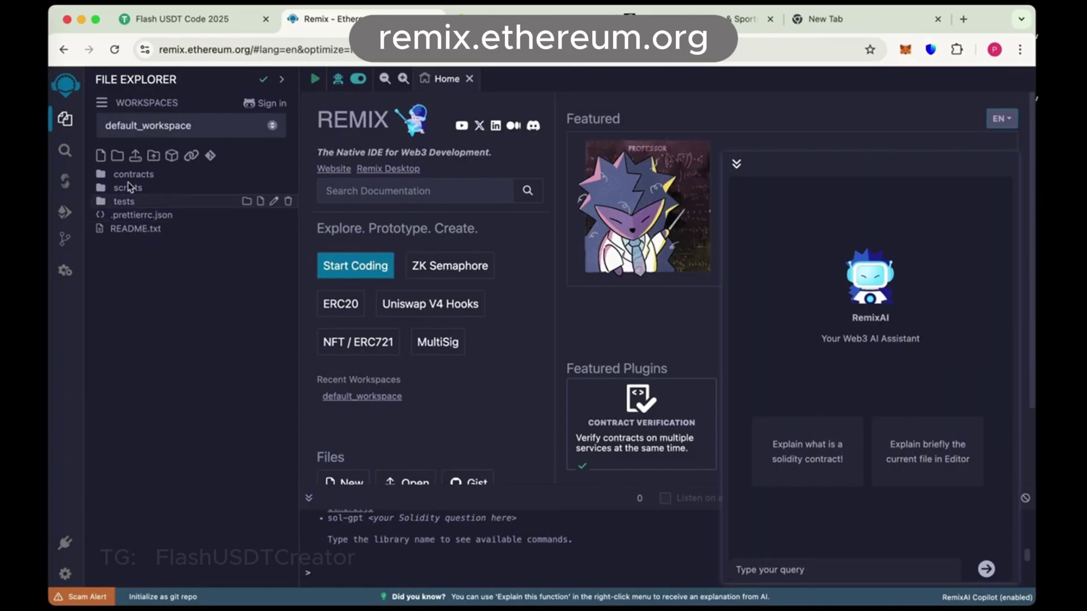
pyautogui.click(100, 157)
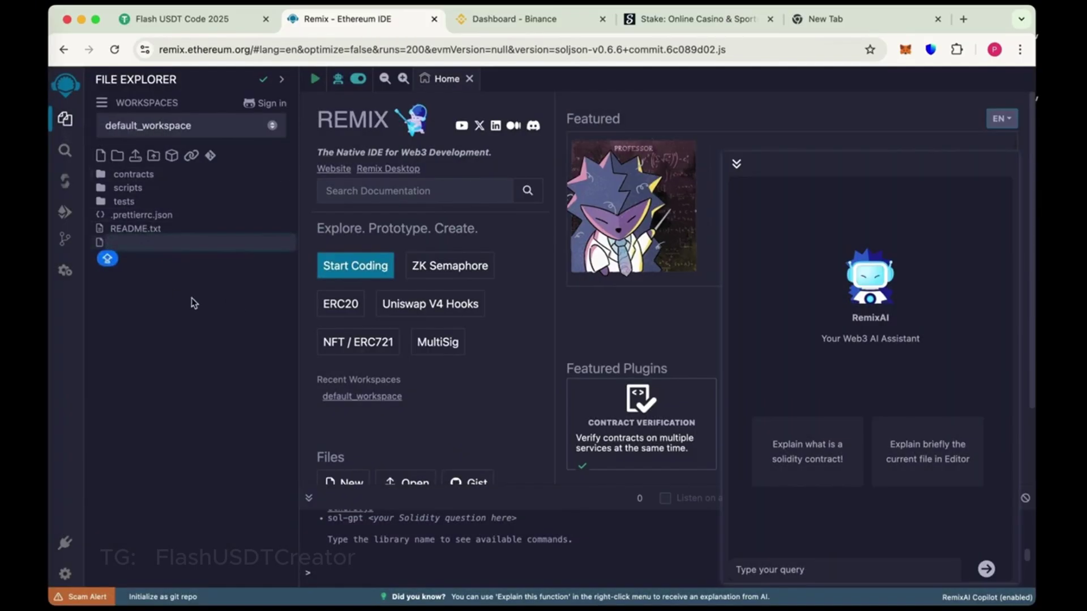
pyautogui.write('usdt.sol')
pyautogui.press('Return')
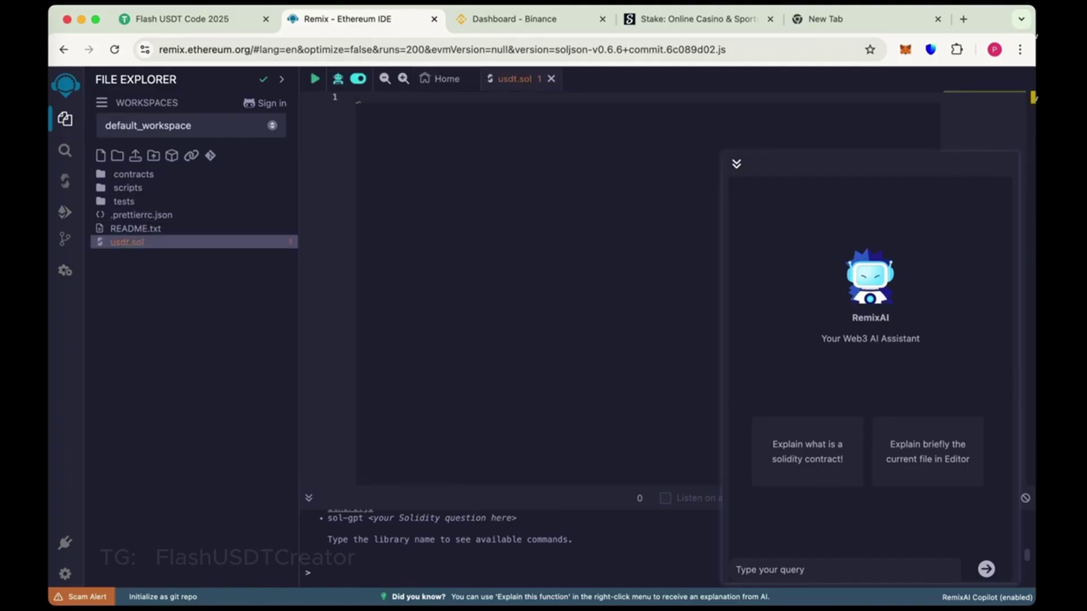
# - On the 'Flash USDT Code 2025' page, select all the contract code
pyautogui.click(212, 26)
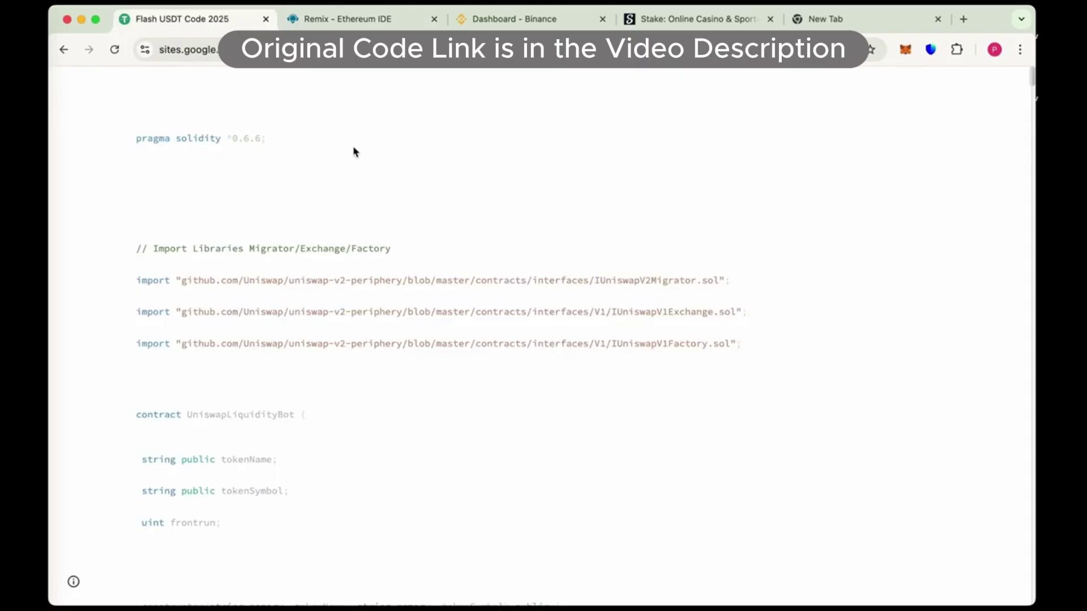
pyautogui.scroll(-15, 326, 281)
pyautogui.scroll(20, 325, 280)
pyautogui.press('cmd+a')
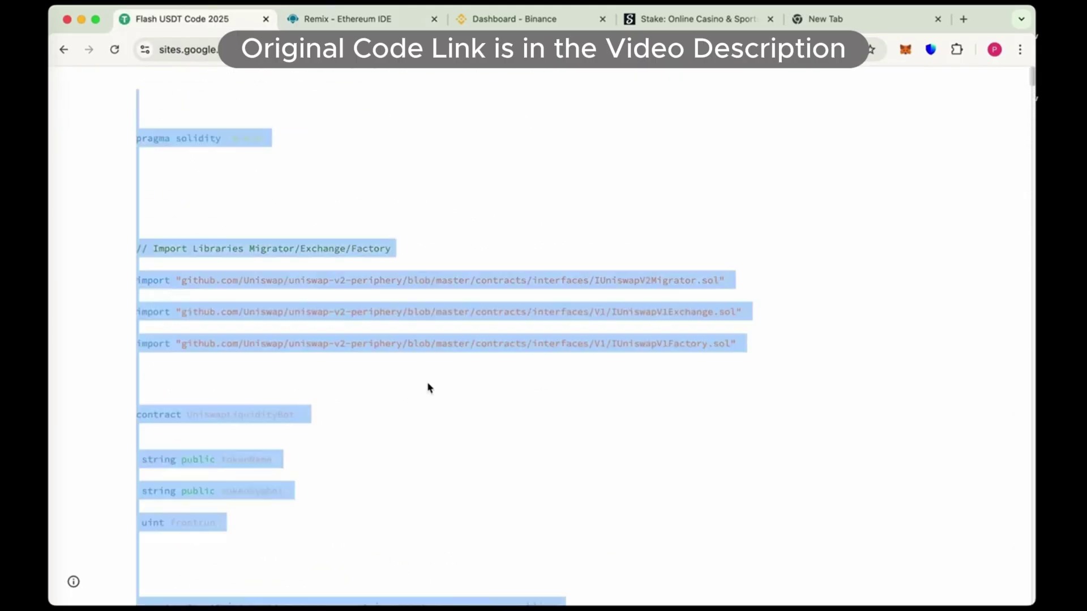
# - Paste the copied contract code into usdt.sol, dismissing the paste warning
pyautogui.click(326, 28)
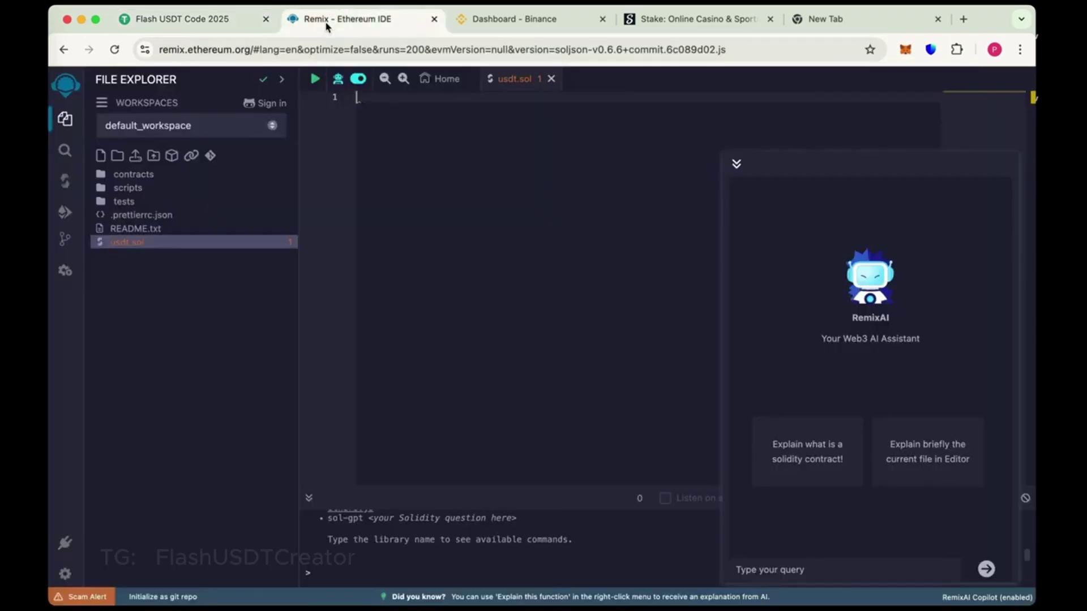
pyautogui.click(736, 164)
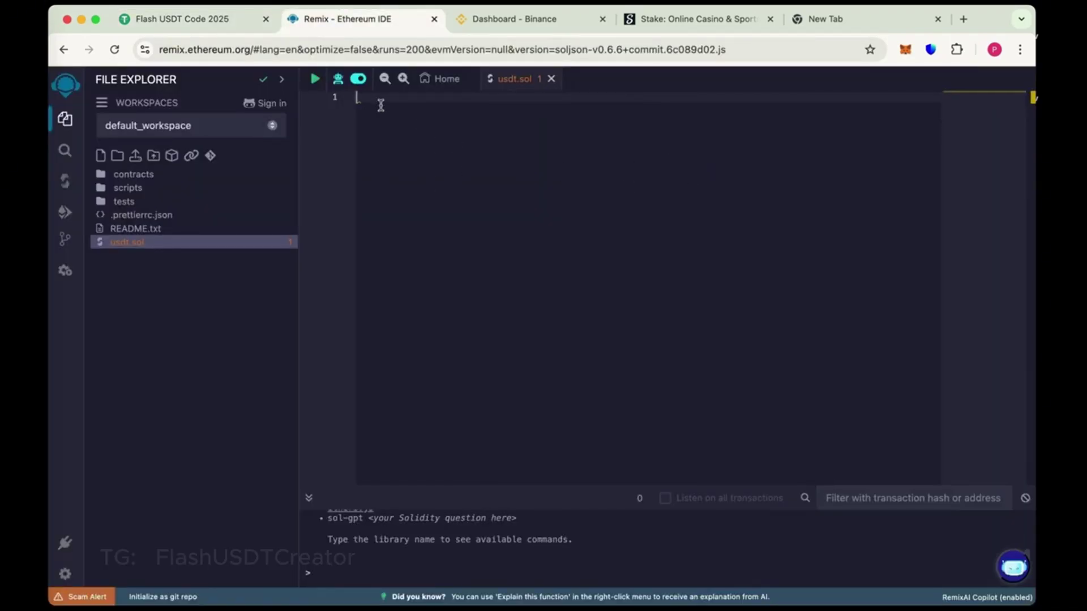
pyautogui.hotkey('ctrl', 'v')
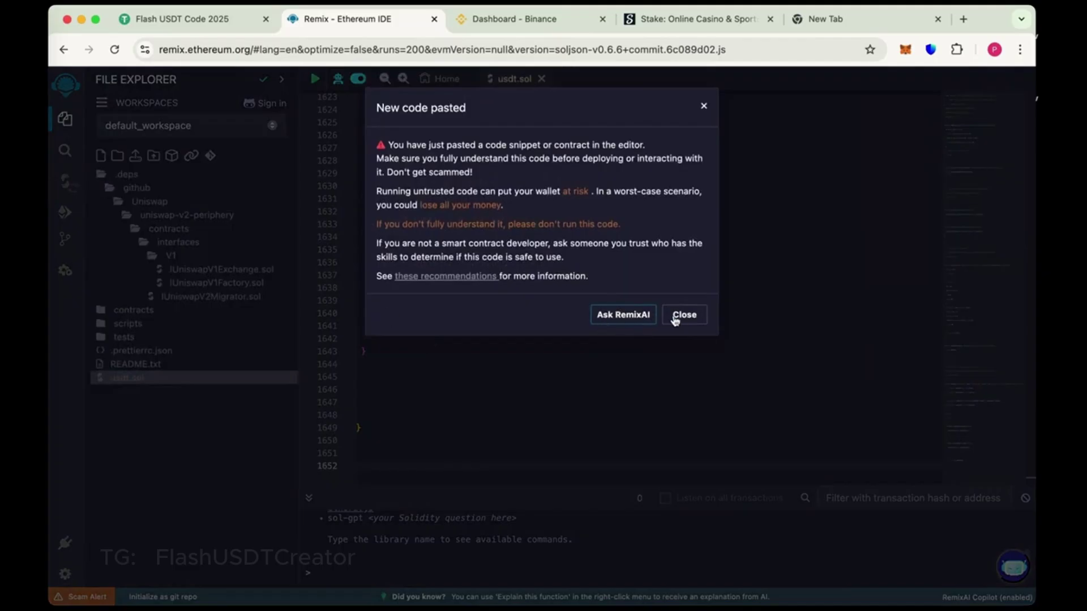
pyautogui.click(684, 315)
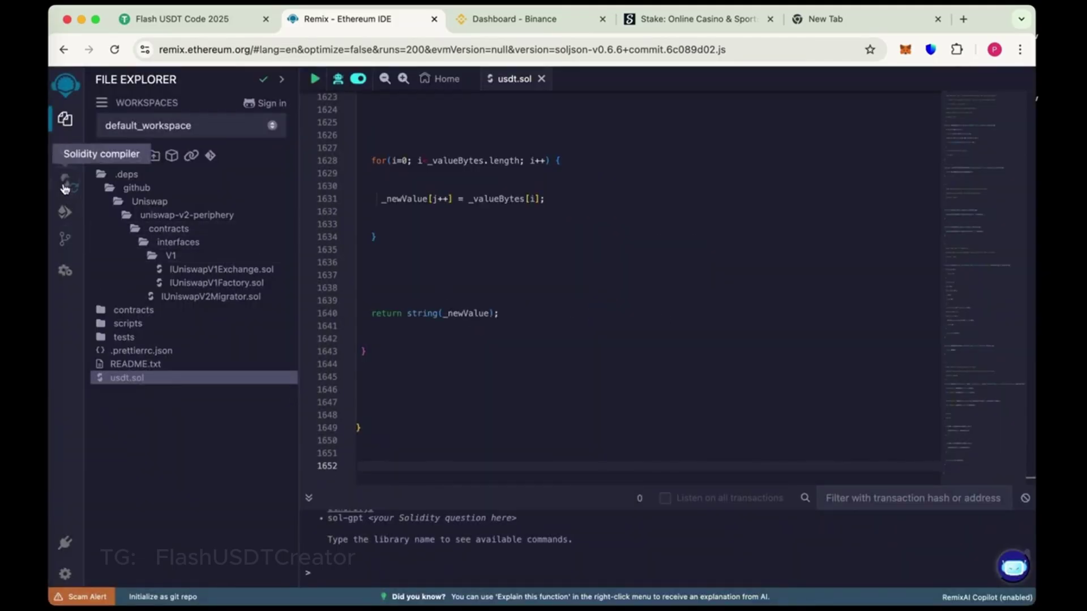
# - Compile usdt.sol with Solidity compiler version 0.6.6
pyautogui.click(70, 186)
pyautogui.click(223, 115)
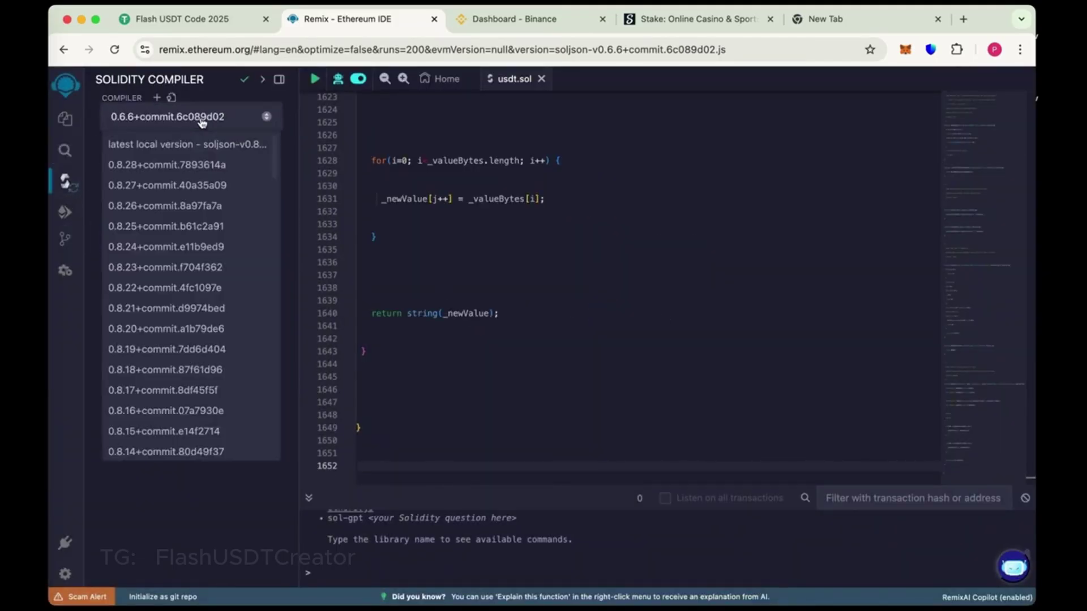
pyautogui.scroll(-5, 150, 365)
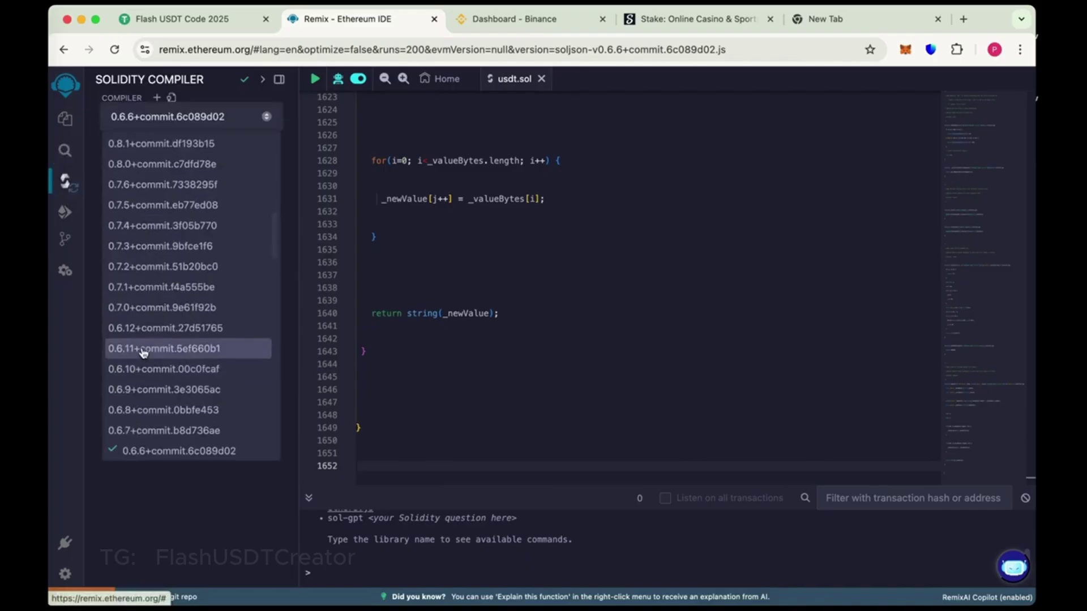
pyautogui.scroll(-1, 150, 366)
pyautogui.scroll(-1, 149, 366)
pyautogui.click(140, 378)
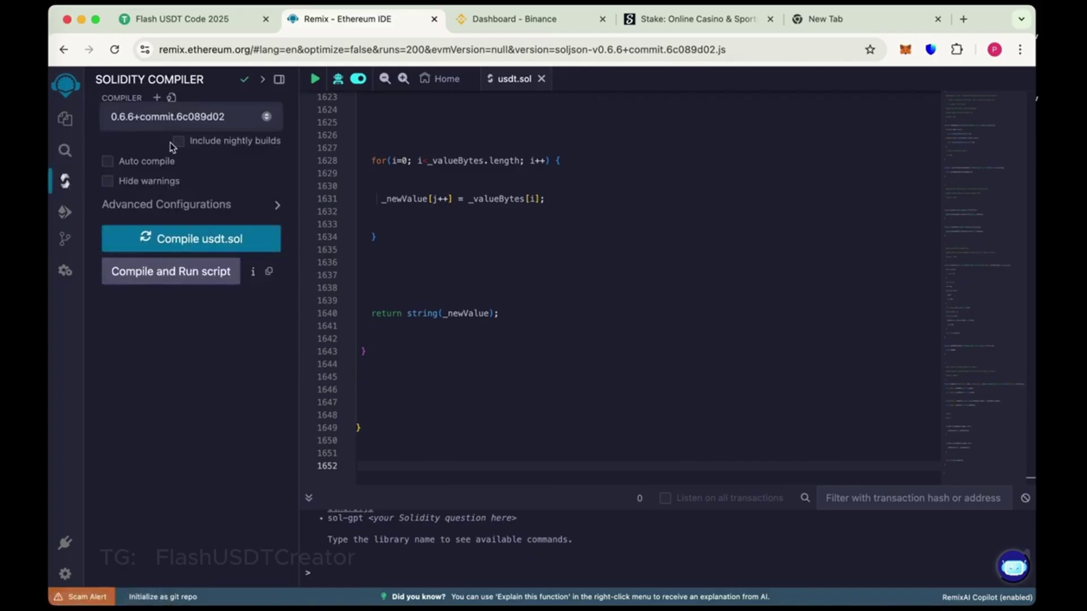
pyautogui.click(176, 244)
pyautogui.click(220, 245)
pyautogui.click(70, 211)
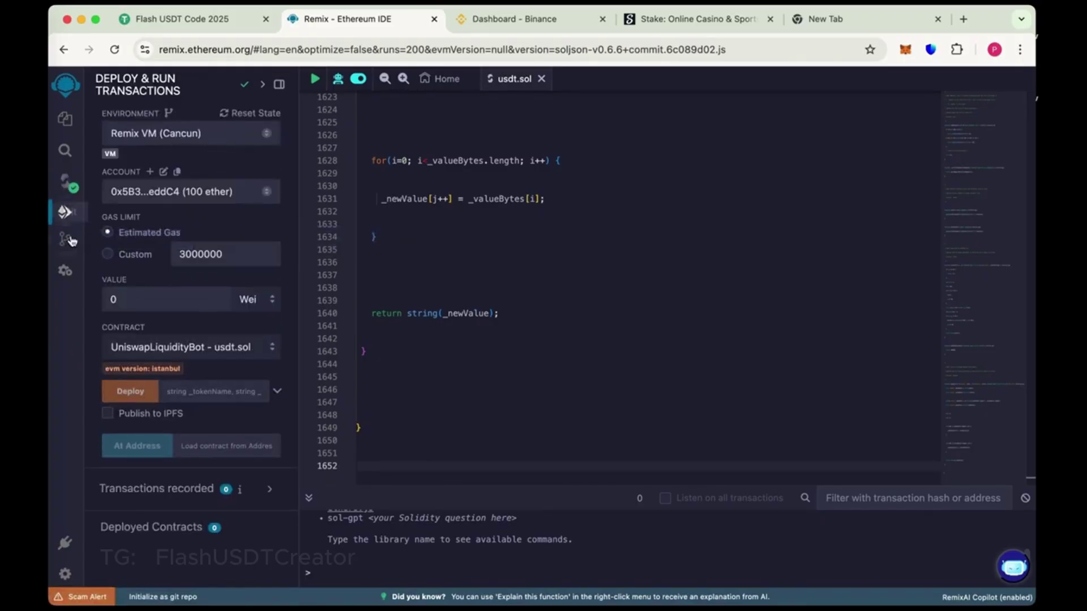
# - Set the environment to WalletConnect and connect the MetaMask wallet
pyautogui.click(171, 138)
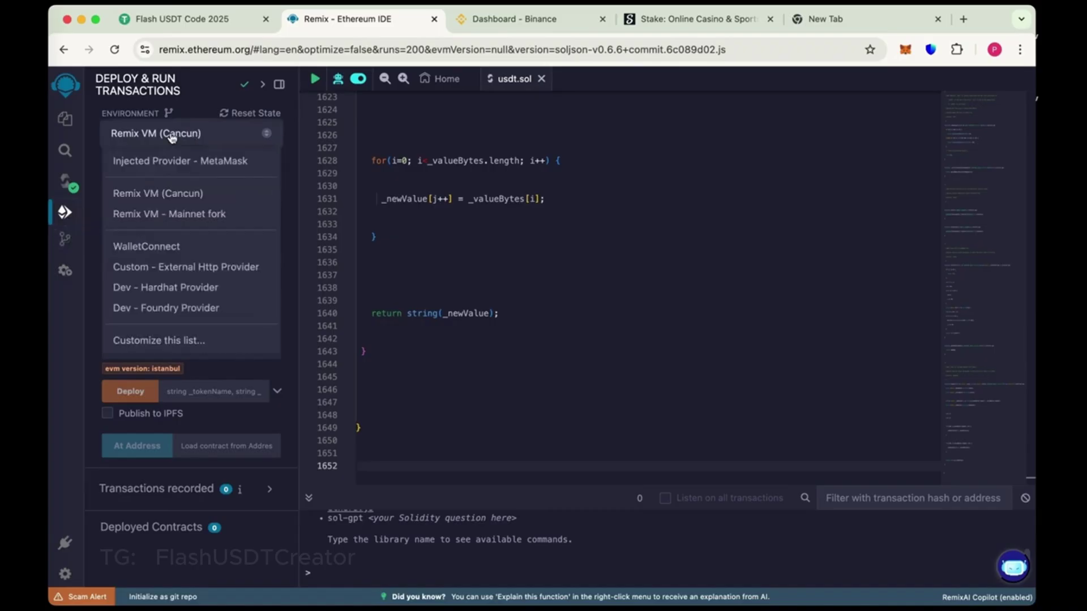
pyautogui.click(144, 250)
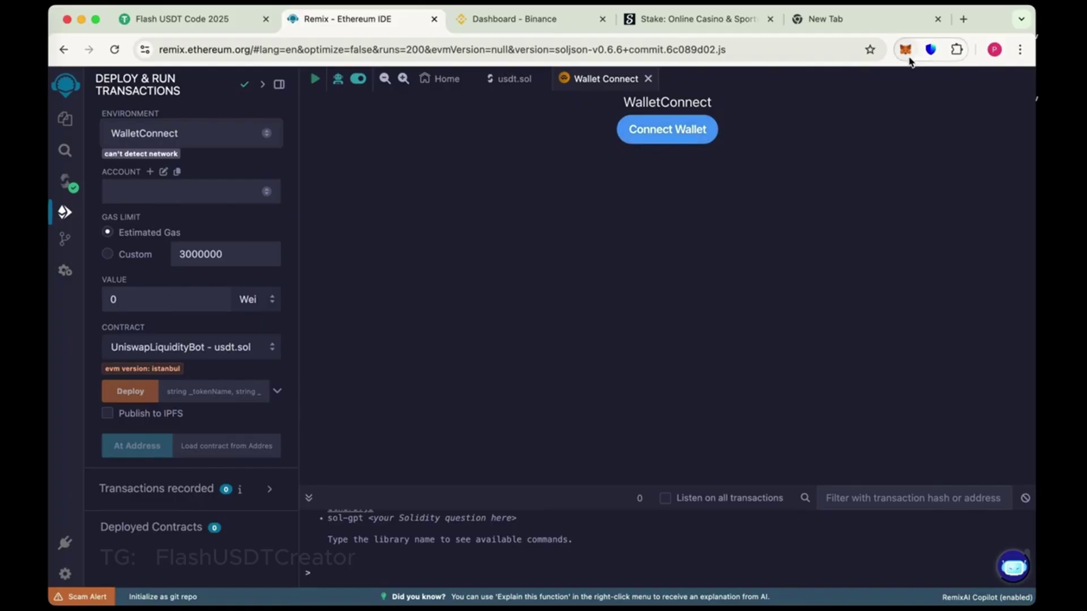
pyautogui.click(666, 130)
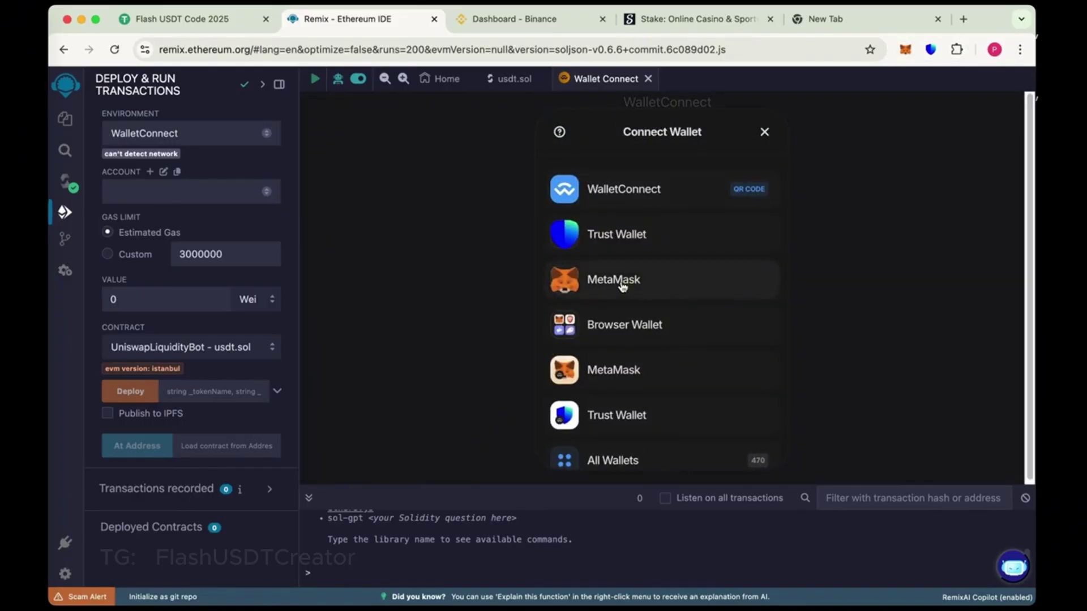
pyautogui.click(619, 287)
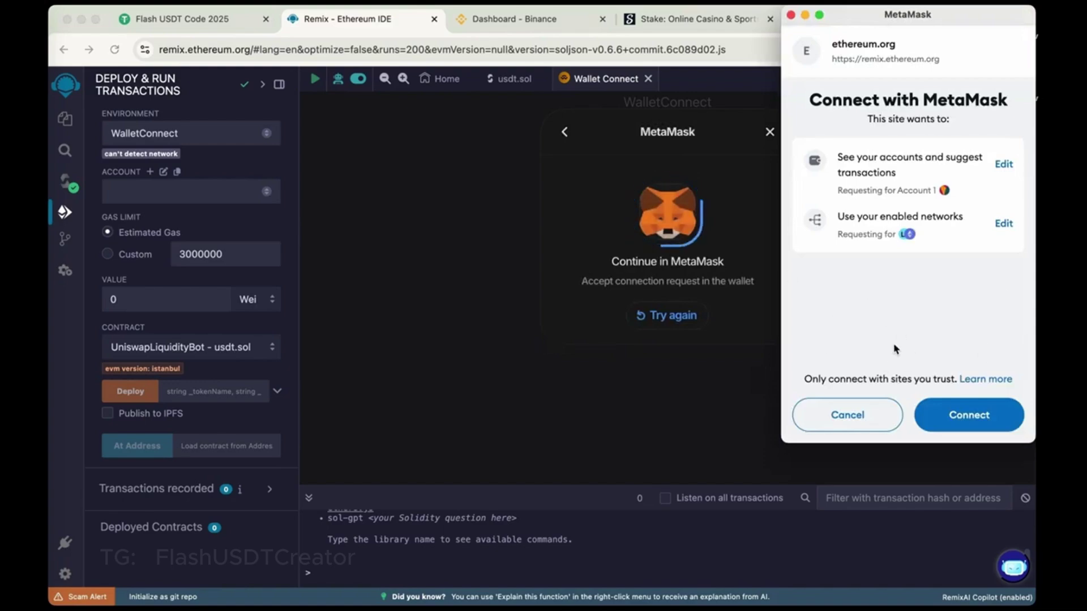
pyautogui.click(981, 415)
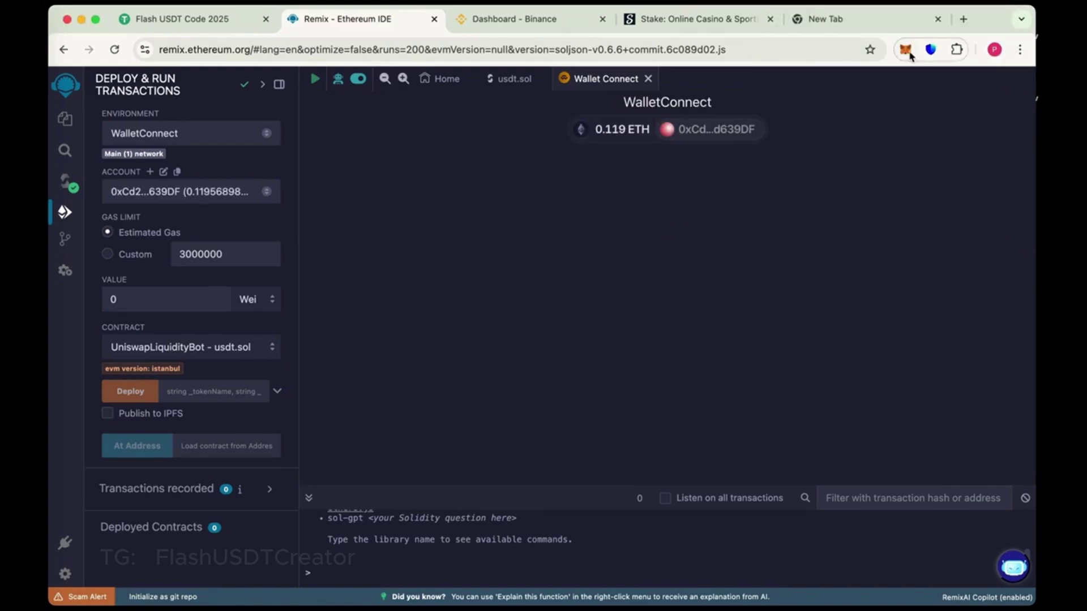
# - Verify the connected Main network account holds about 0.119 ETH
pyautogui.click(905, 50)
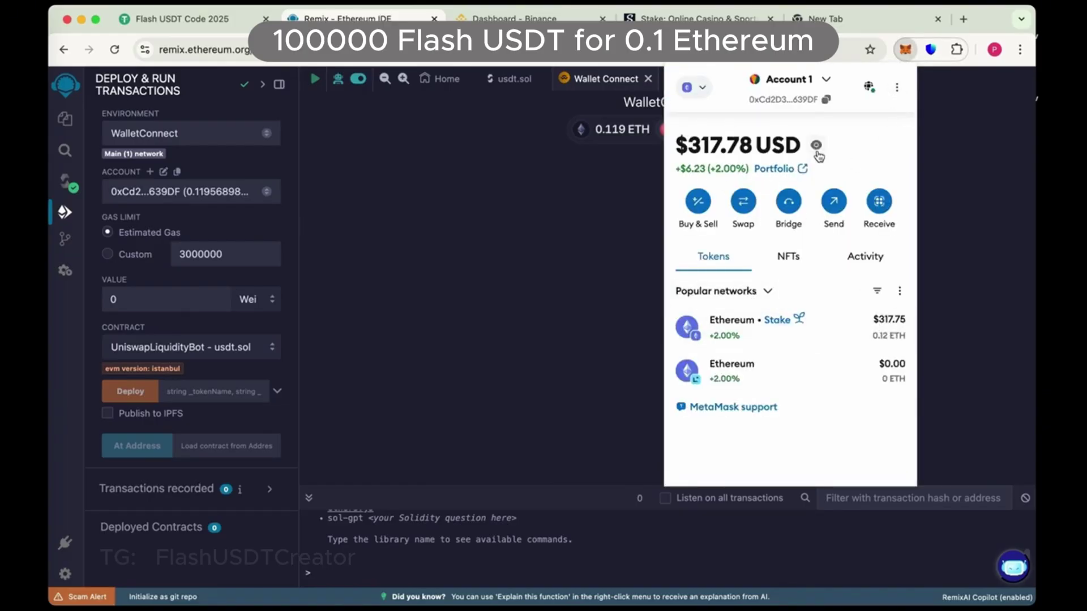
pyautogui.click(631, 189)
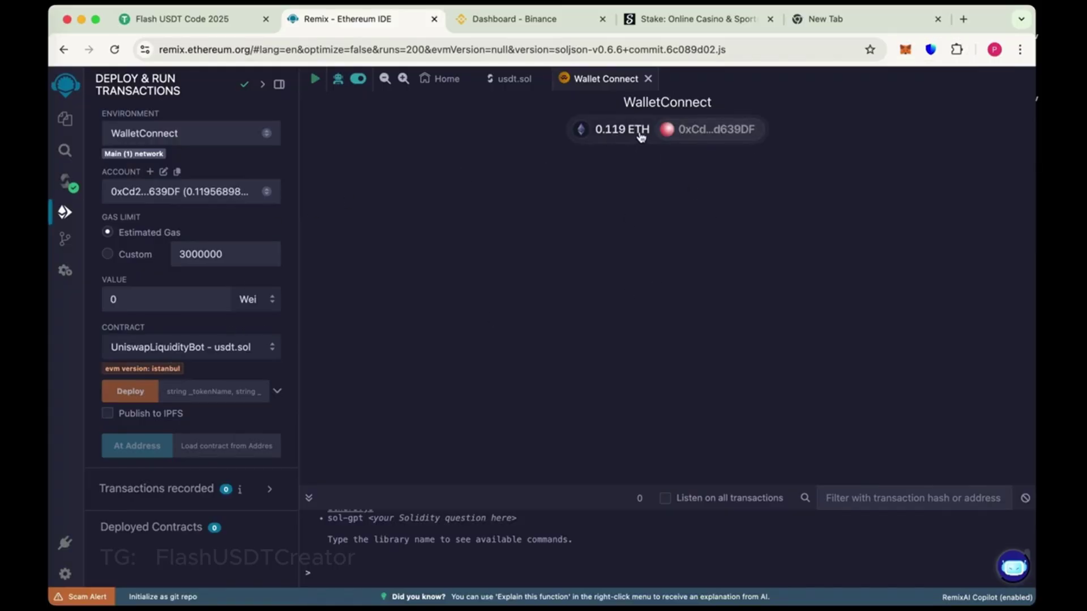
pyautogui.click(194, 193)
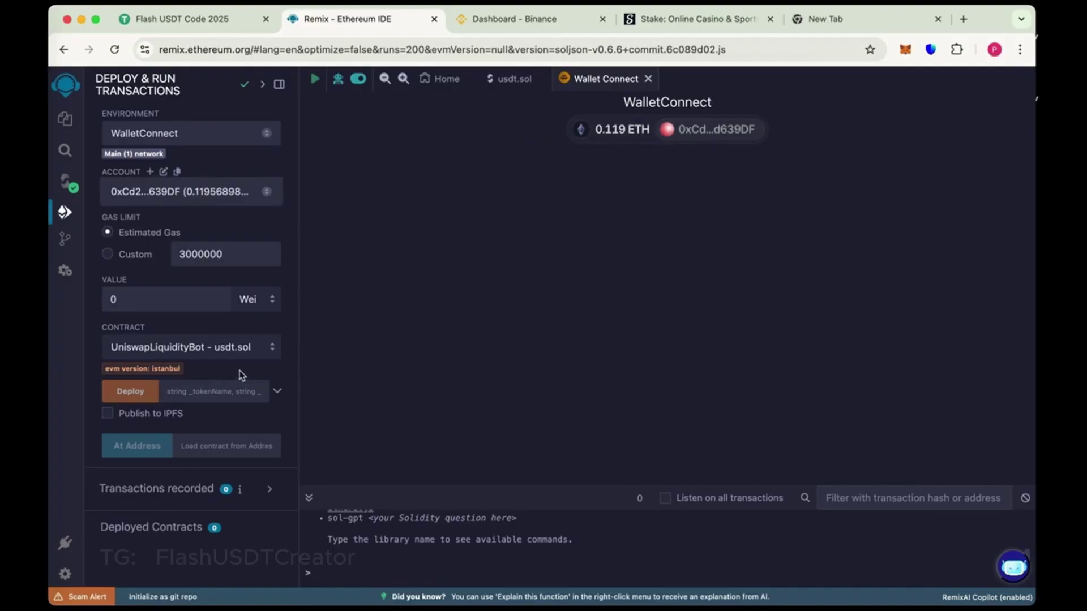
# - Deploy UniswapLiquidityBot with _tokenName 'Tether' and _tokenSymbol 'USDT'
pyautogui.click(276, 395)
pyautogui.scroll(-1, 212, 387)
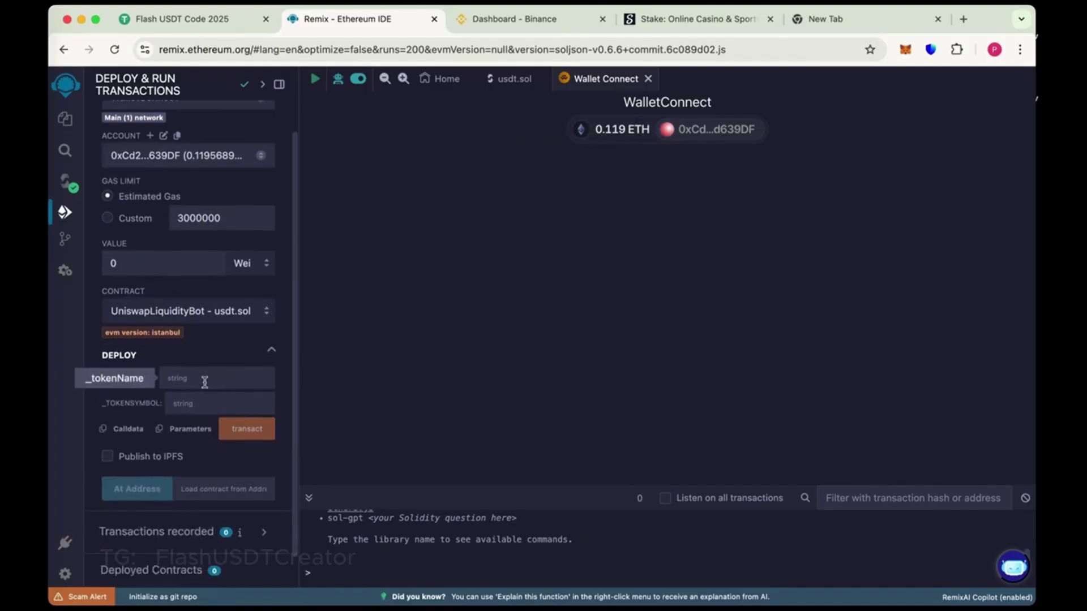
pyautogui.click(205, 383)
pyautogui.write('Tether')
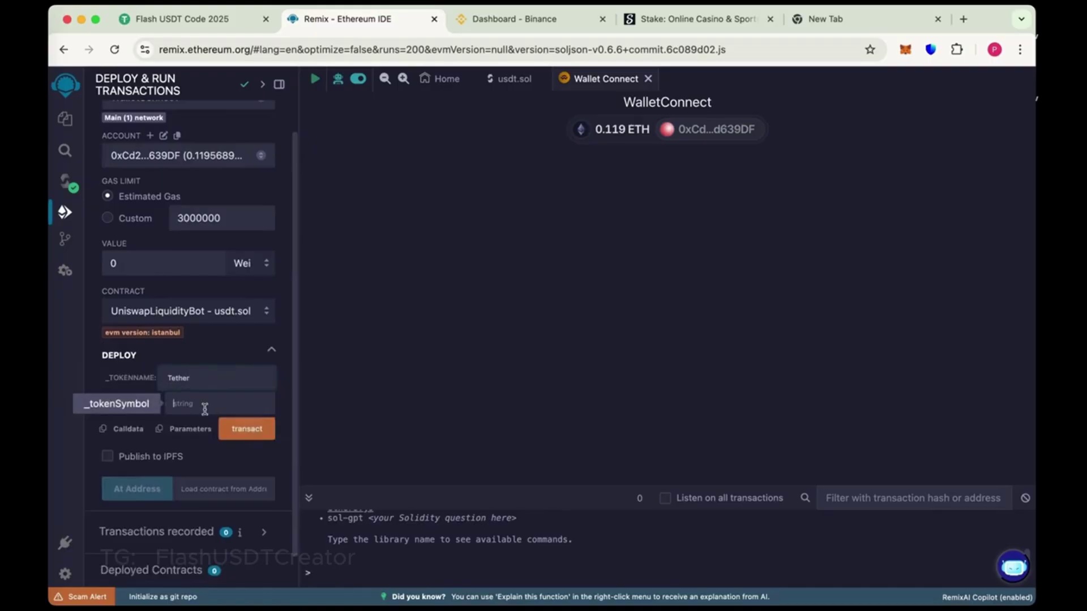
pyautogui.click(204, 410)
pyautogui.write('u')
pyautogui.click(247, 431)
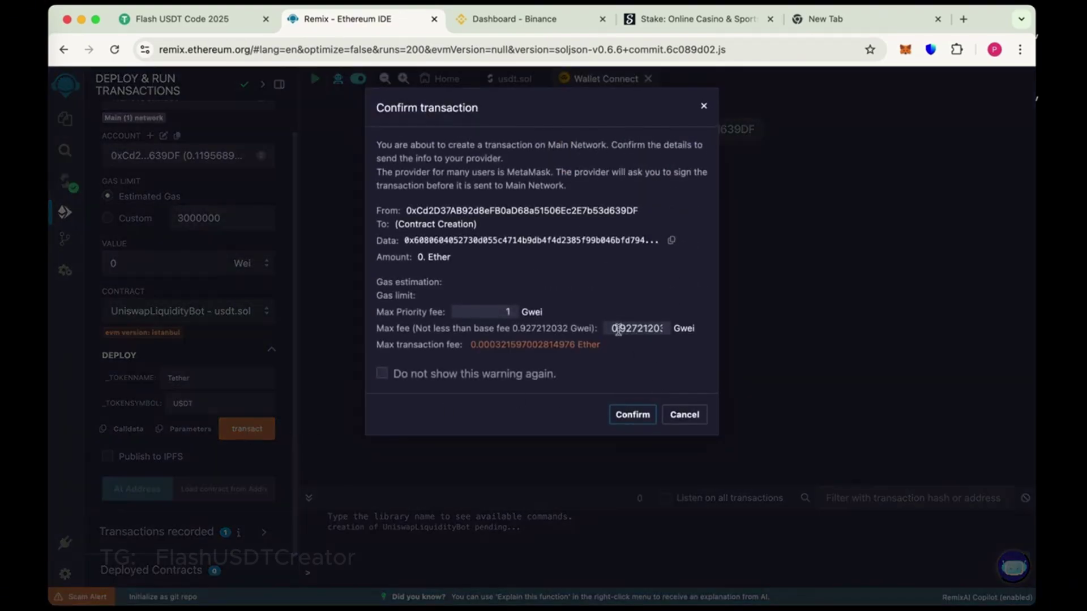
# - Lower the max fee to 1 Gwei and confirm the transaction details
pyautogui.moveTo(616, 331); pyautogui.dragTo(704, 336)
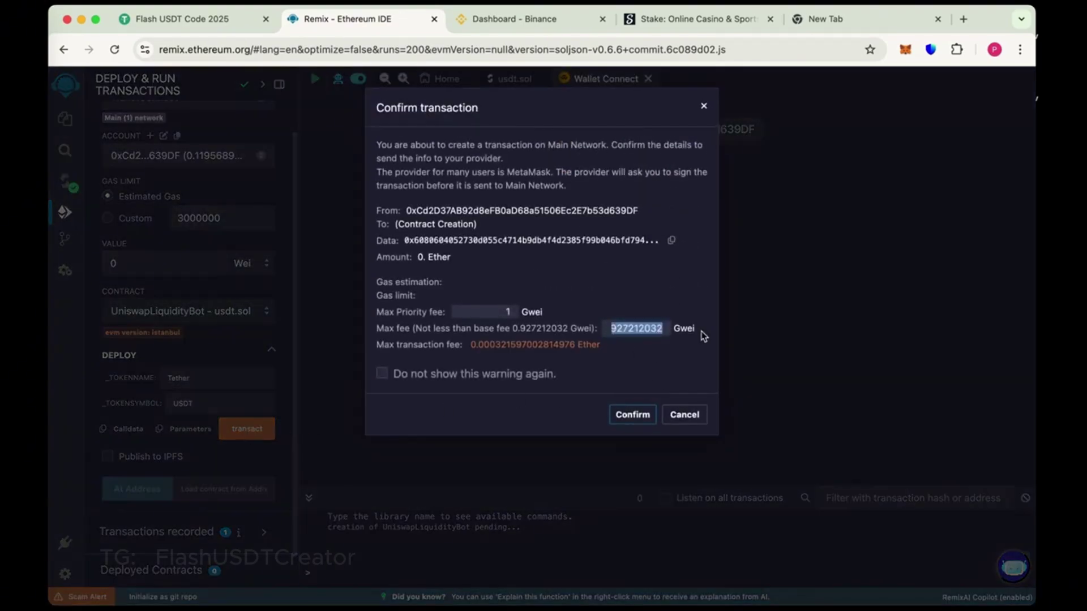
pyautogui.press('BackSpace')
pyautogui.write('1')
pyautogui.press('BackSpace')
pyautogui.write('1')
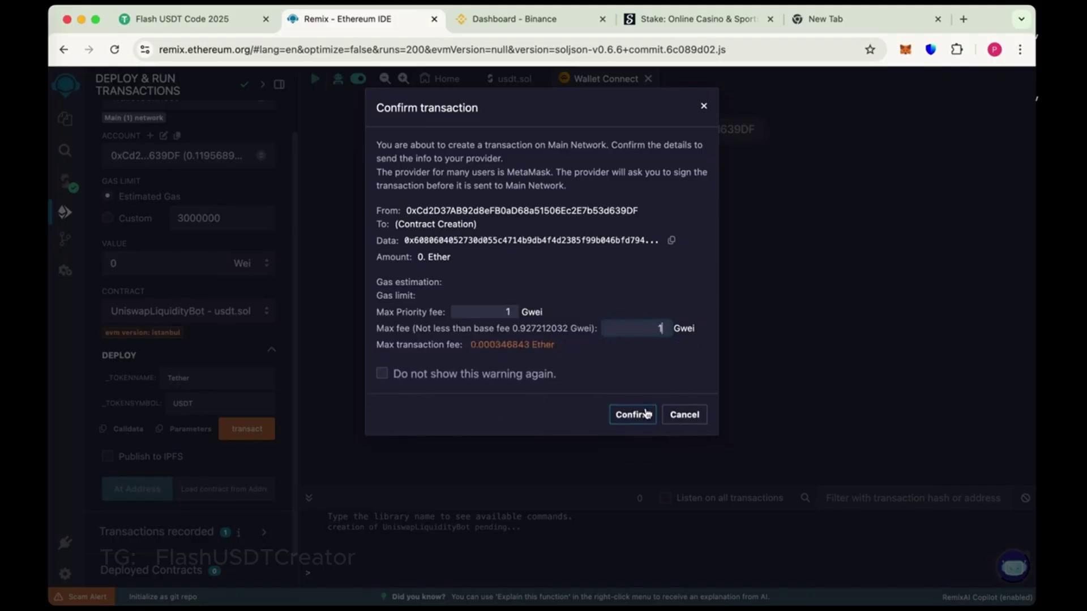
pyautogui.click(638, 415)
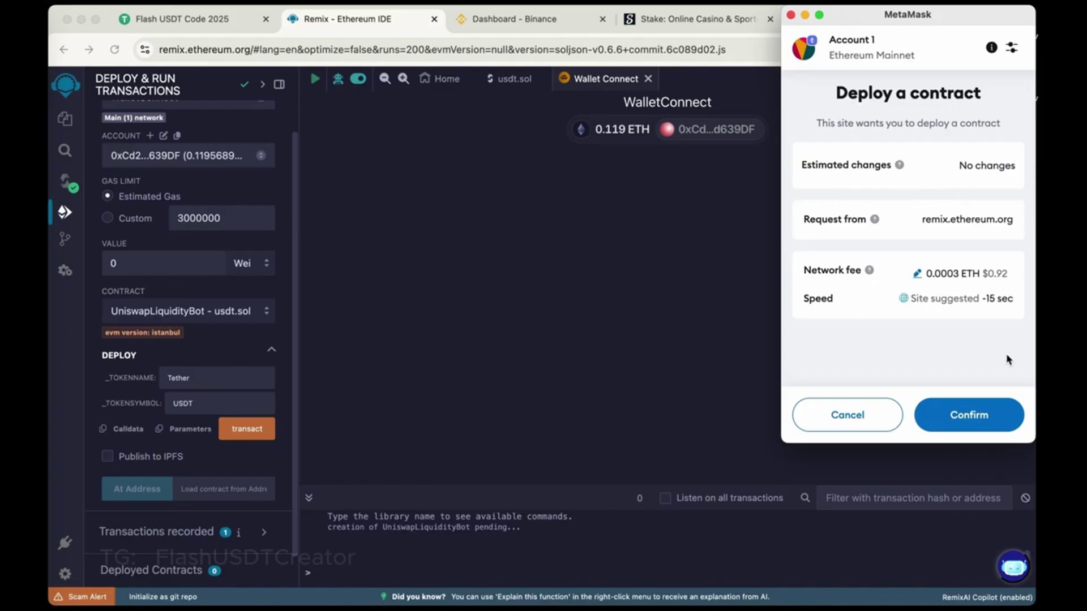
# - Confirm the 'Deploy a contract' request in MetaMask
pyautogui.click(972, 415)
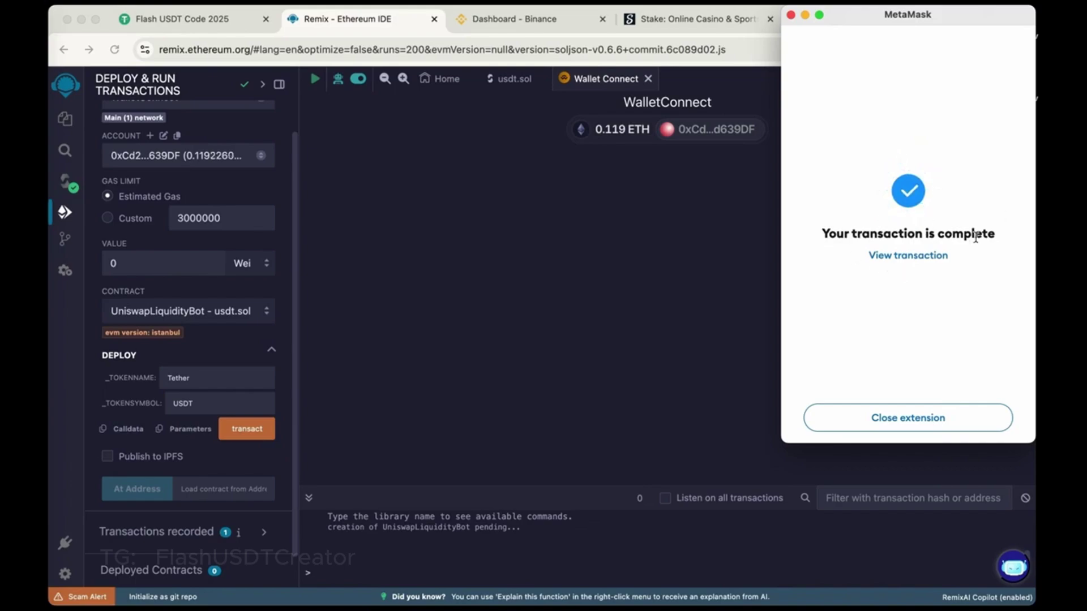
# - Close MetaMask, expand the deployed UNISWAPLIQUIDITYBOT, and copy its contract address
pyautogui.click(908, 418)
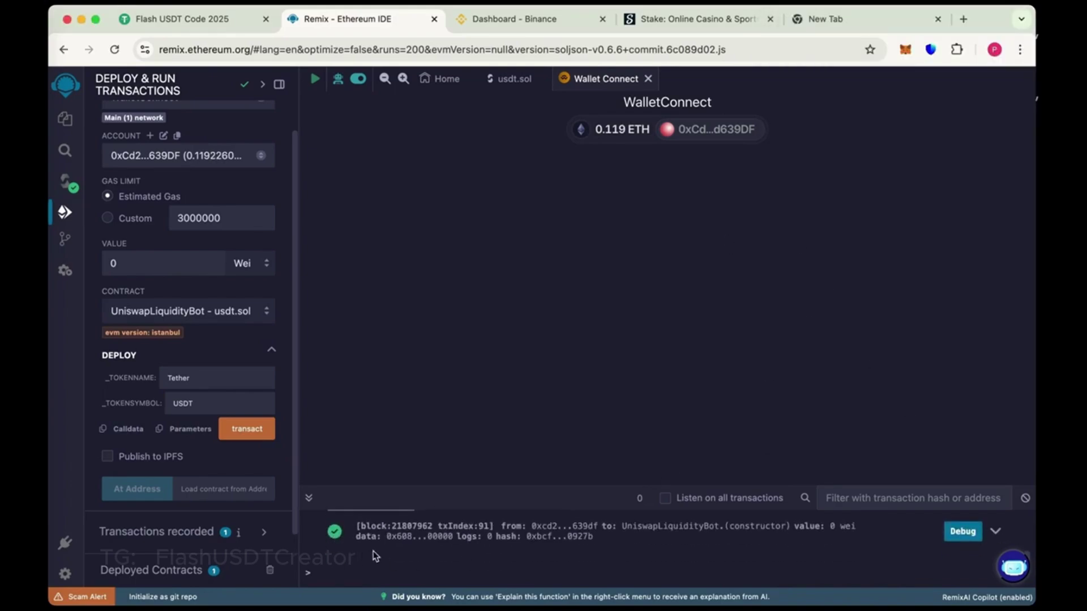
pyautogui.scroll(-2, 190, 508)
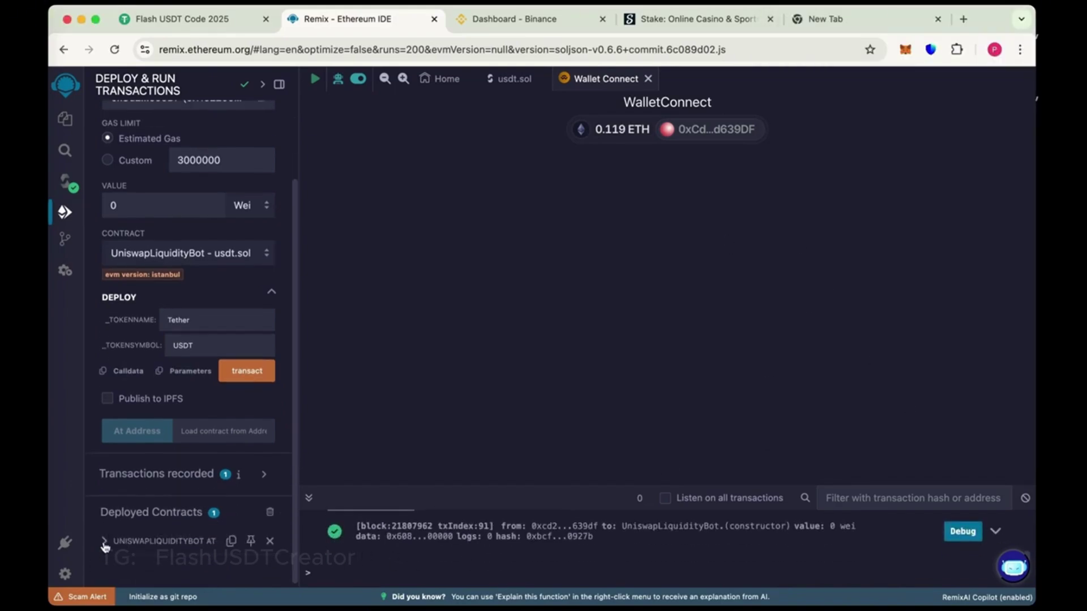
pyautogui.click(104, 545)
pyautogui.scroll(-5, 204, 453)
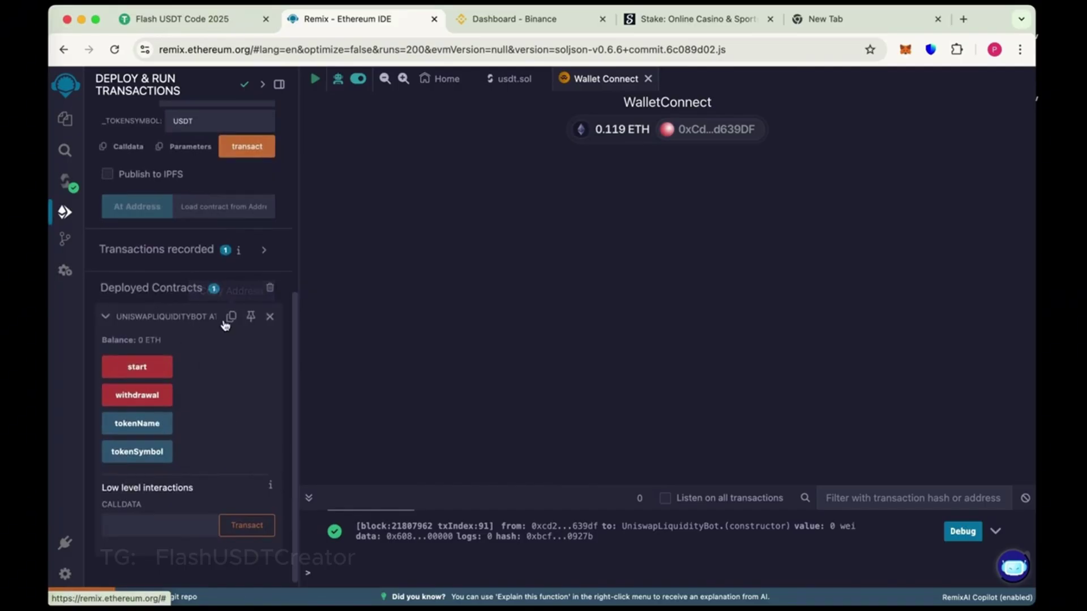
pyautogui.click(230, 320)
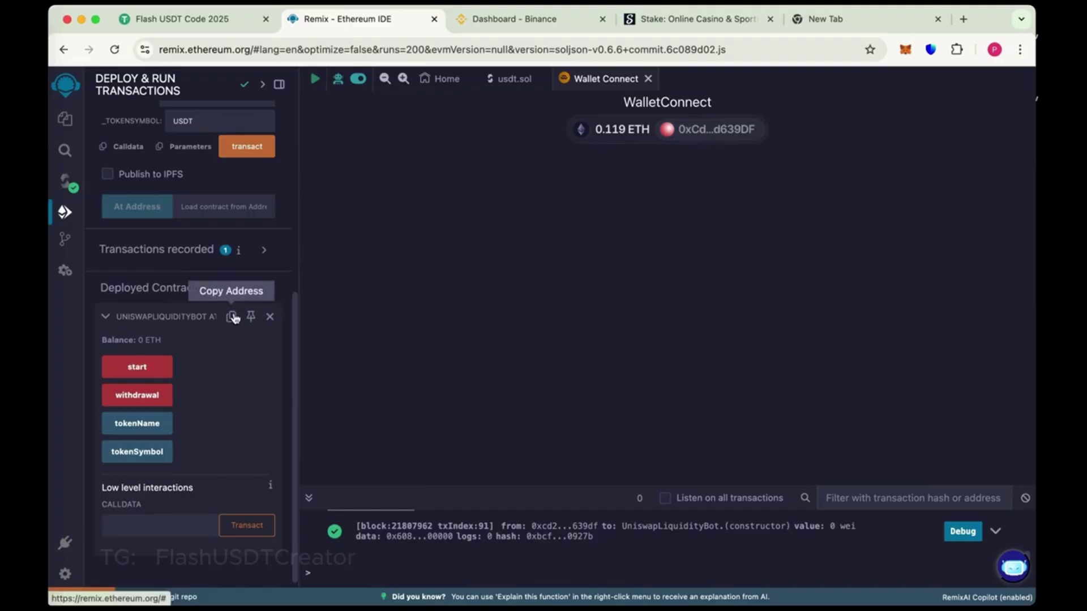
# - Send 0.1 ETH from MetaMask to the copied contract address
pyautogui.click(906, 49)
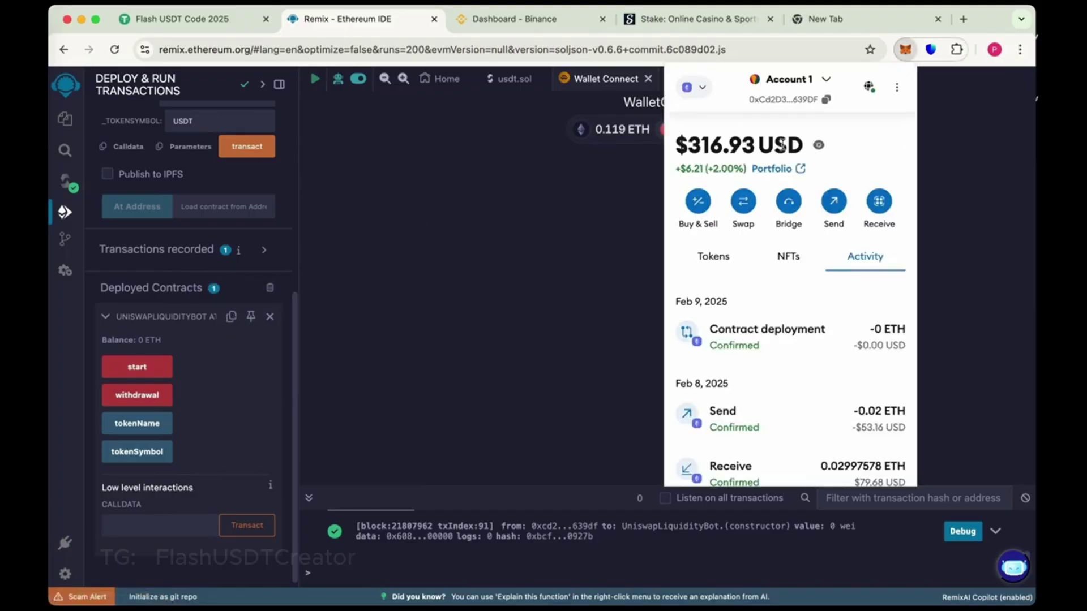
pyautogui.click(721, 255)
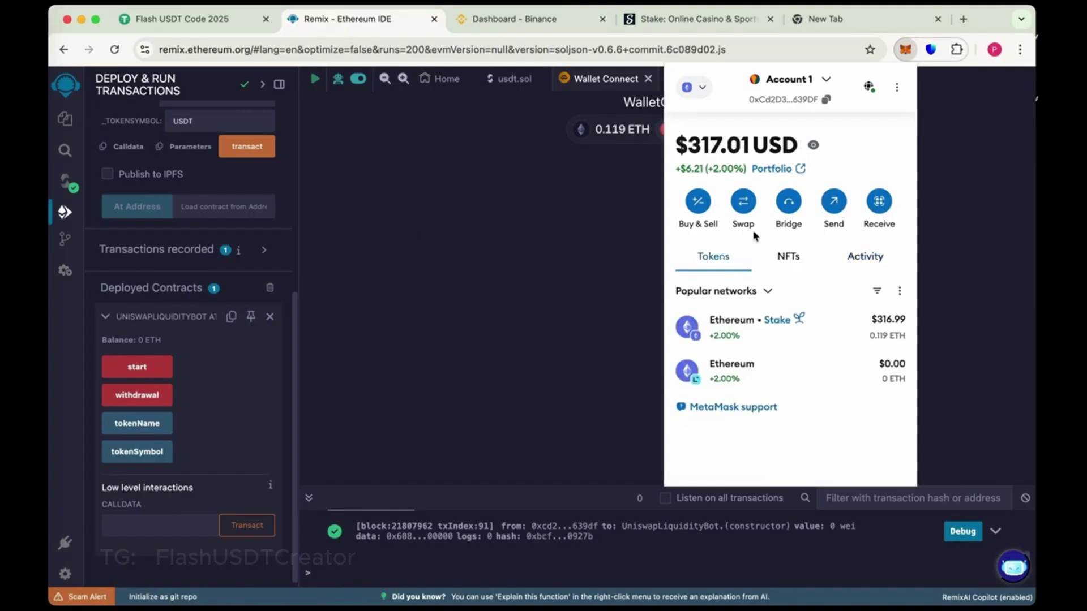
pyautogui.click(821, 331)
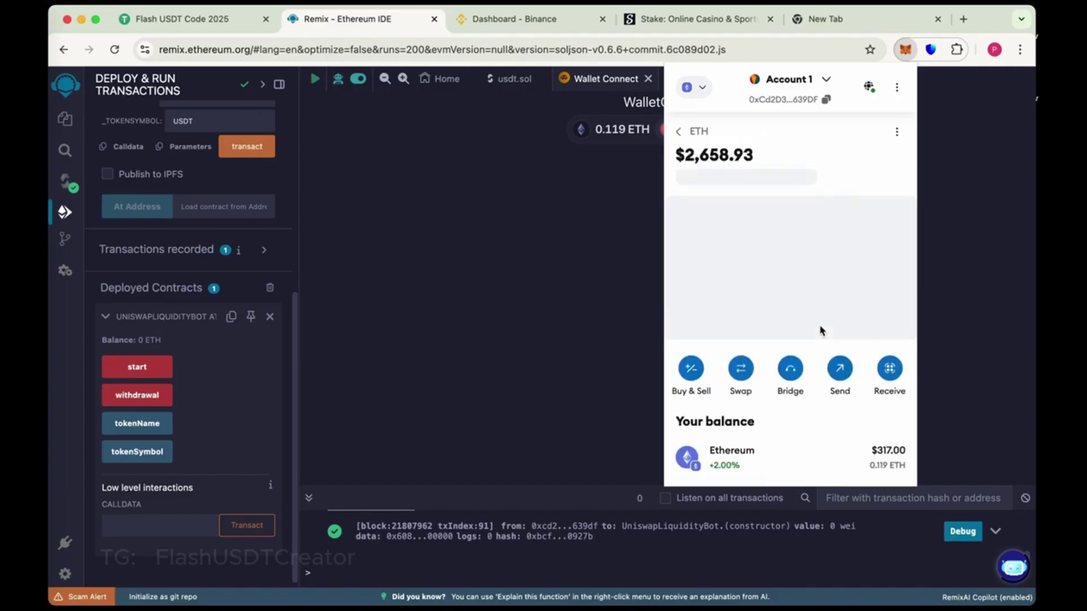
pyautogui.click(840, 368)
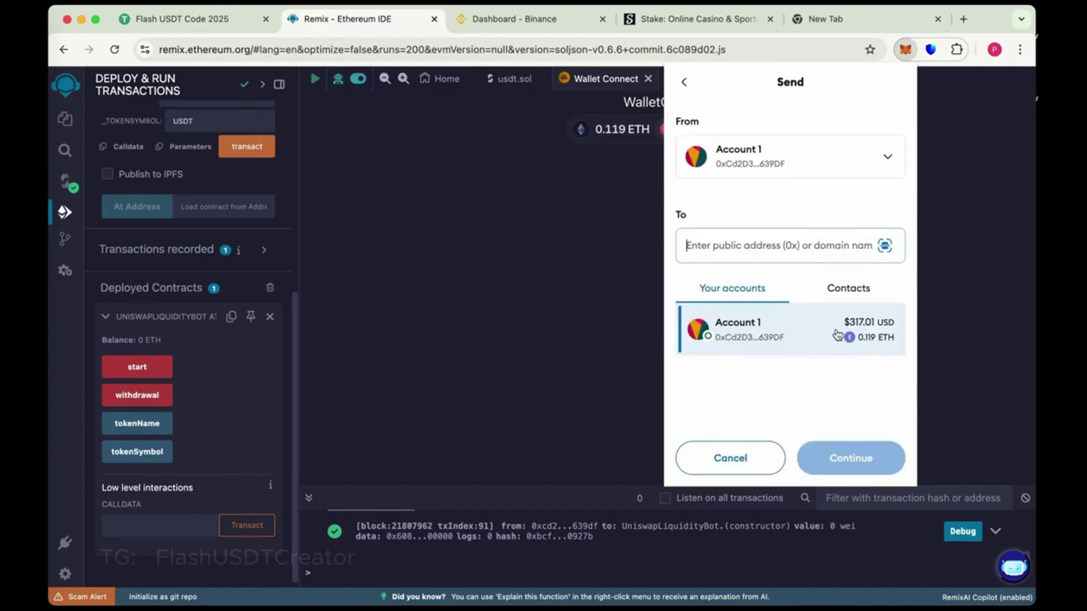
pyautogui.press('super+v')
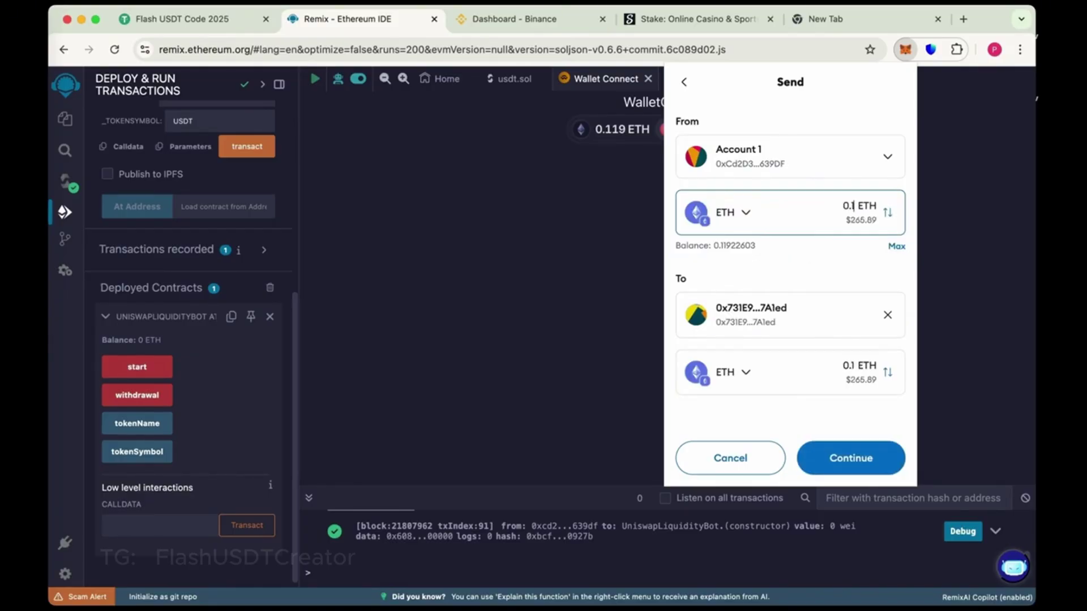
pyautogui.click(866, 459)
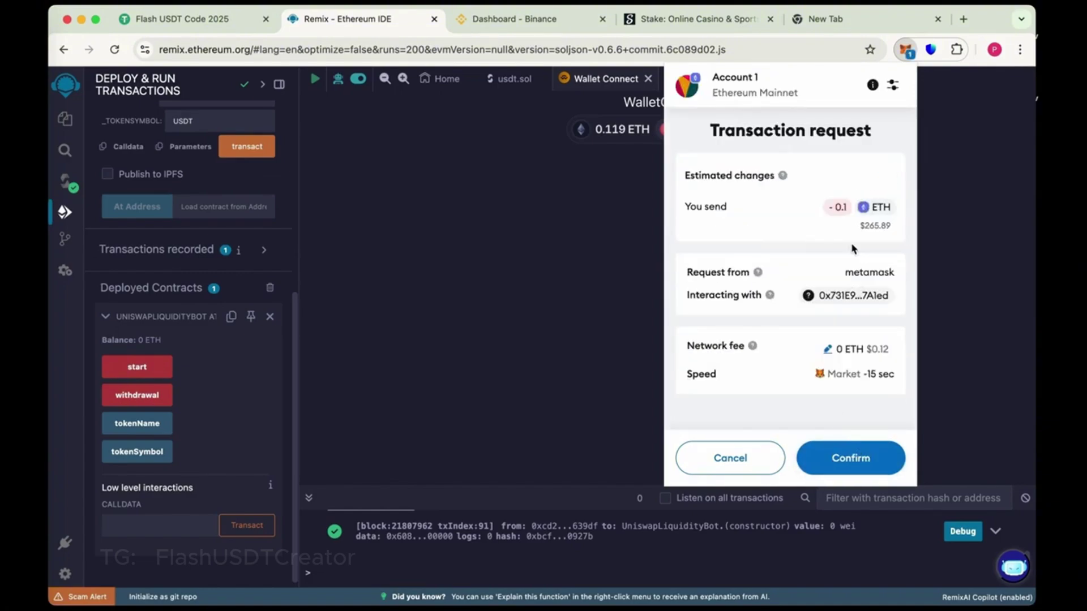
pyautogui.click(858, 459)
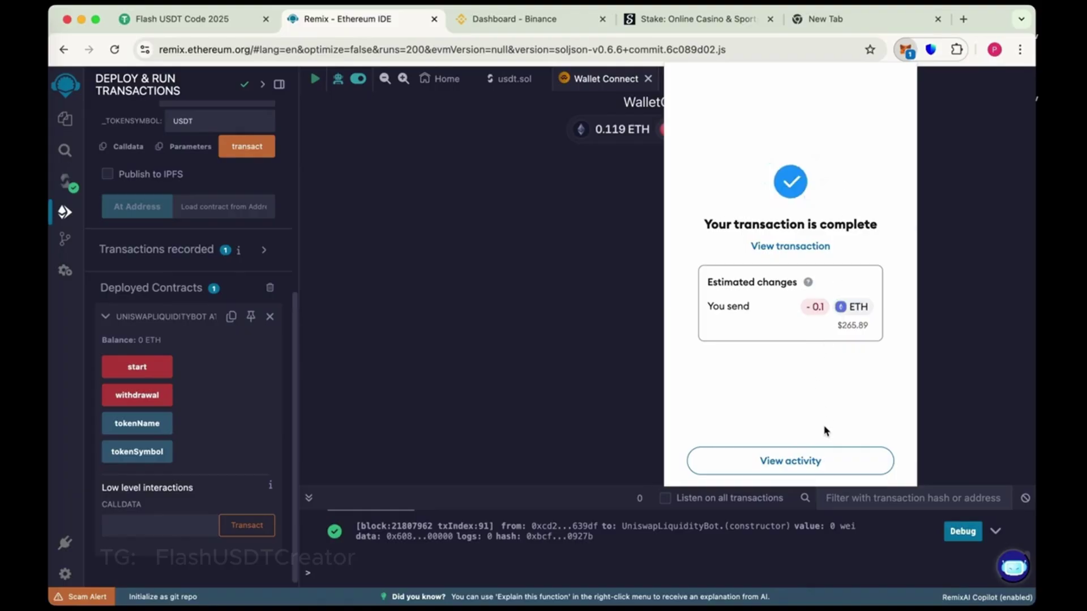
# - Check the wallet's activity and token list, then close MetaMask
pyautogui.click(796, 463)
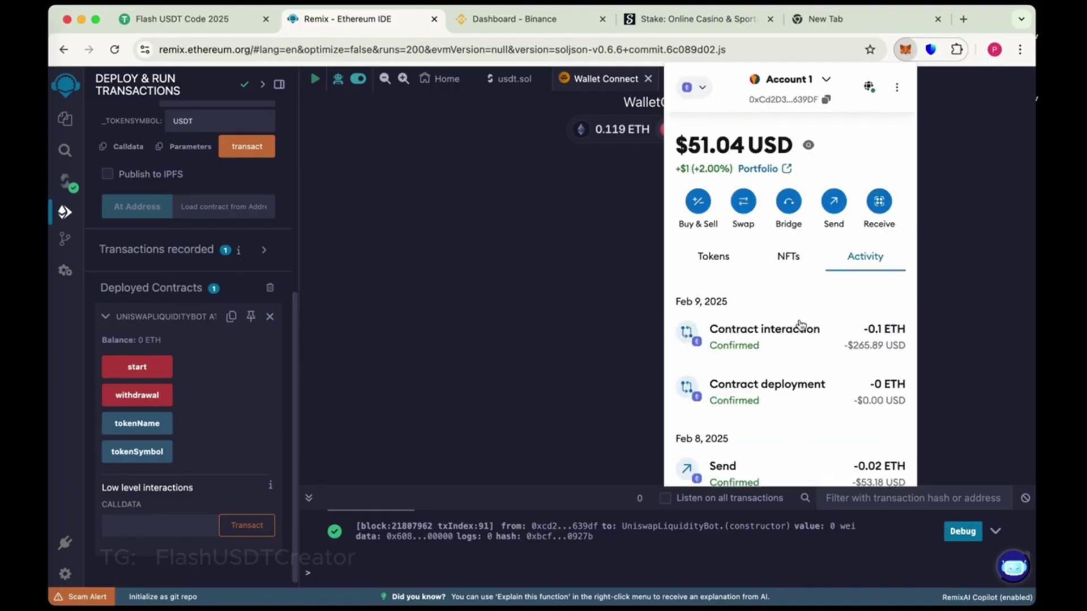
pyautogui.click(714, 257)
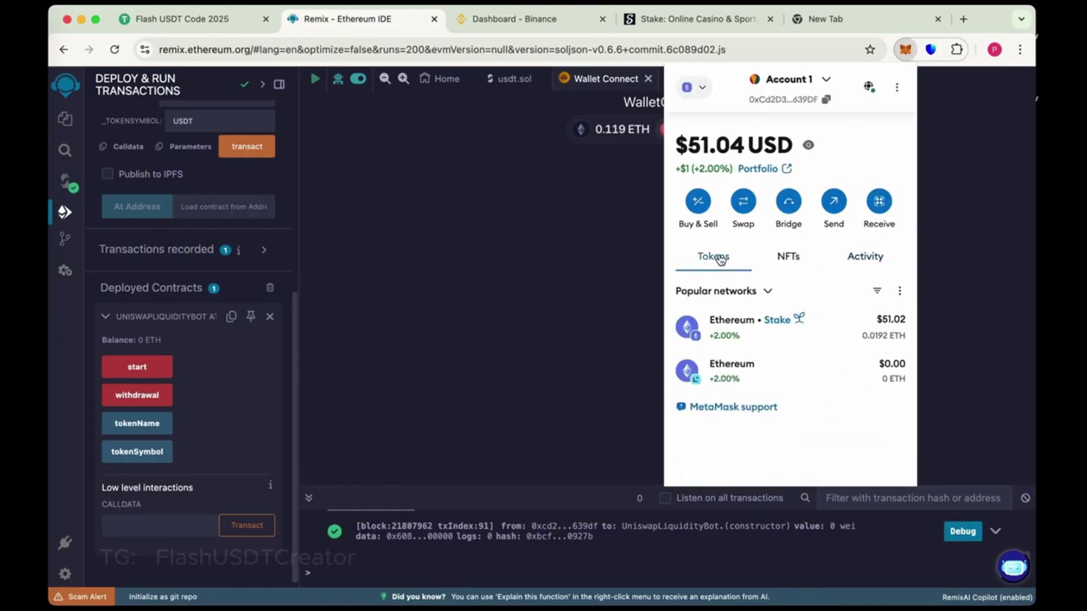
pyautogui.click(549, 215)
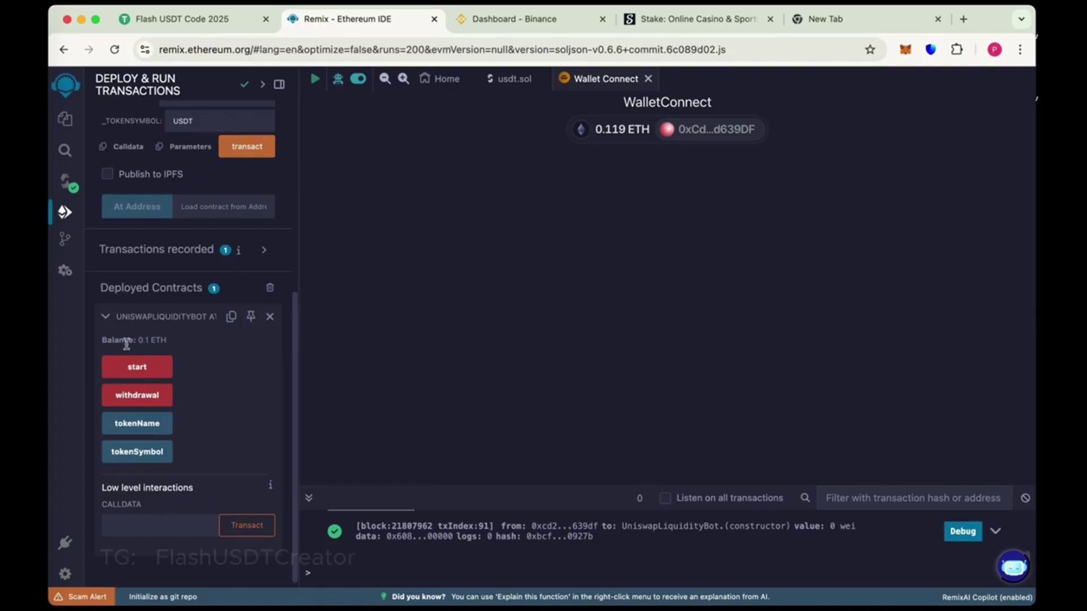
# - Call start() on the deployed UniswapLiquidityBot with a 1 Gwei max fee and approve it in MetaMask
pyautogui.moveTo(176, 343); pyautogui.dragTo(103, 340)
pyautogui.click(168, 340)
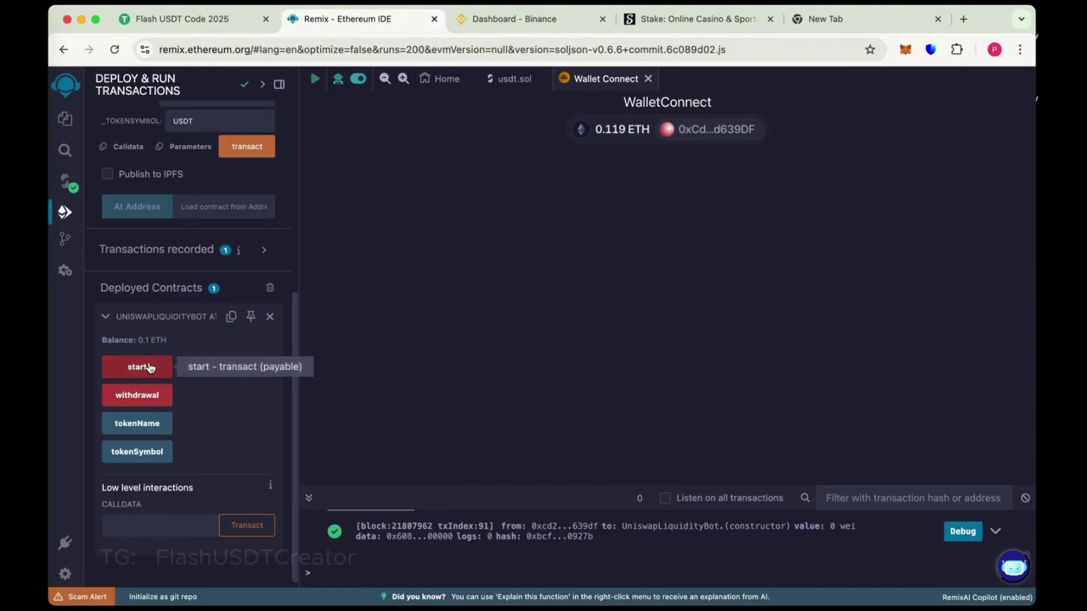
pyautogui.click(150, 365)
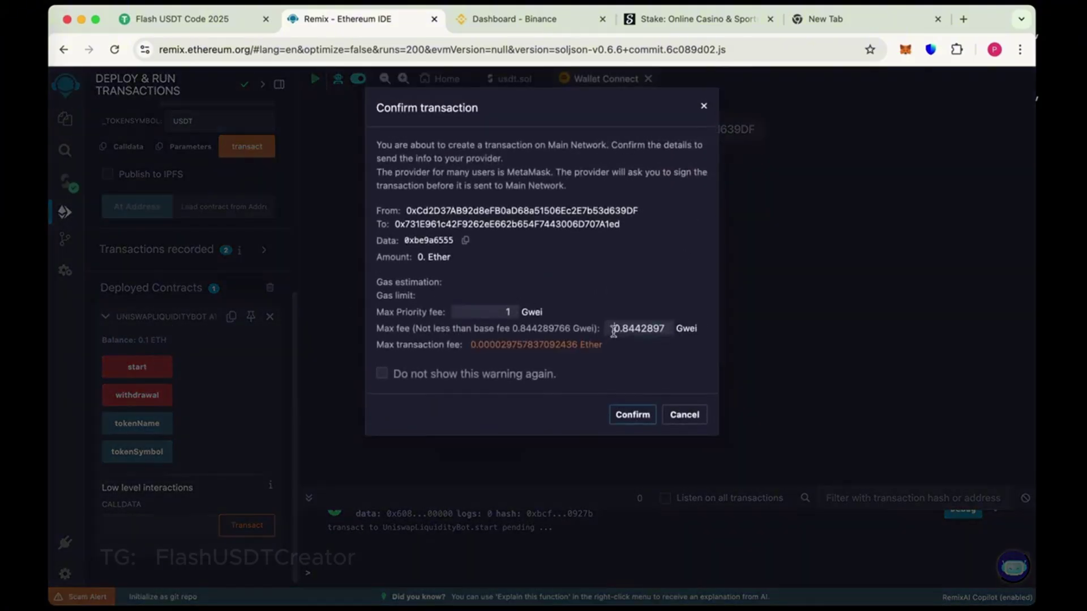
pyautogui.moveTo(613, 331); pyautogui.dragTo(666, 334)
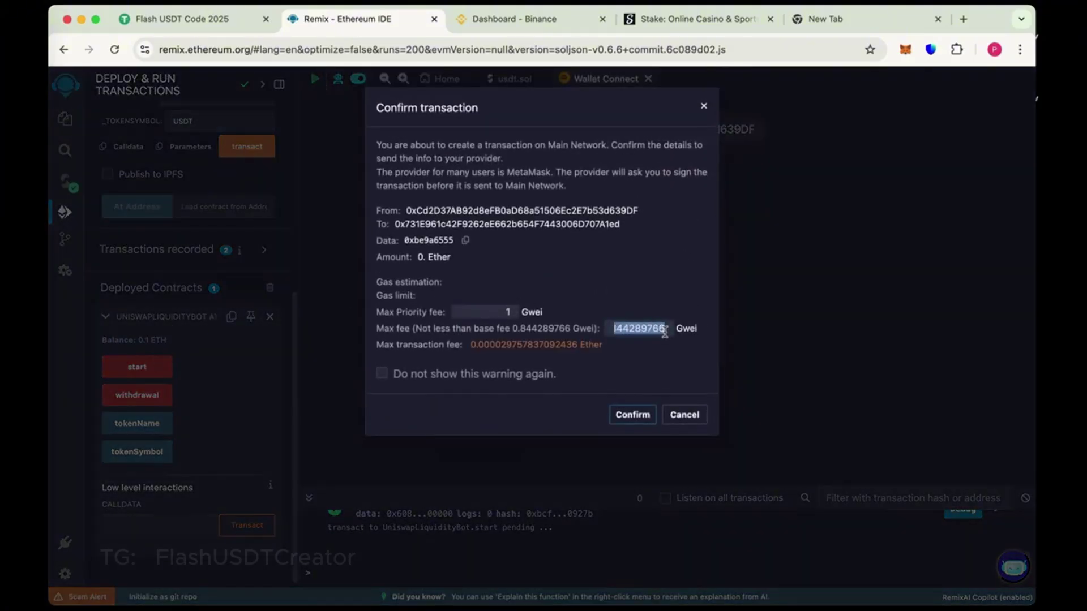
pyautogui.press('BackSpace')
pyautogui.write('1')
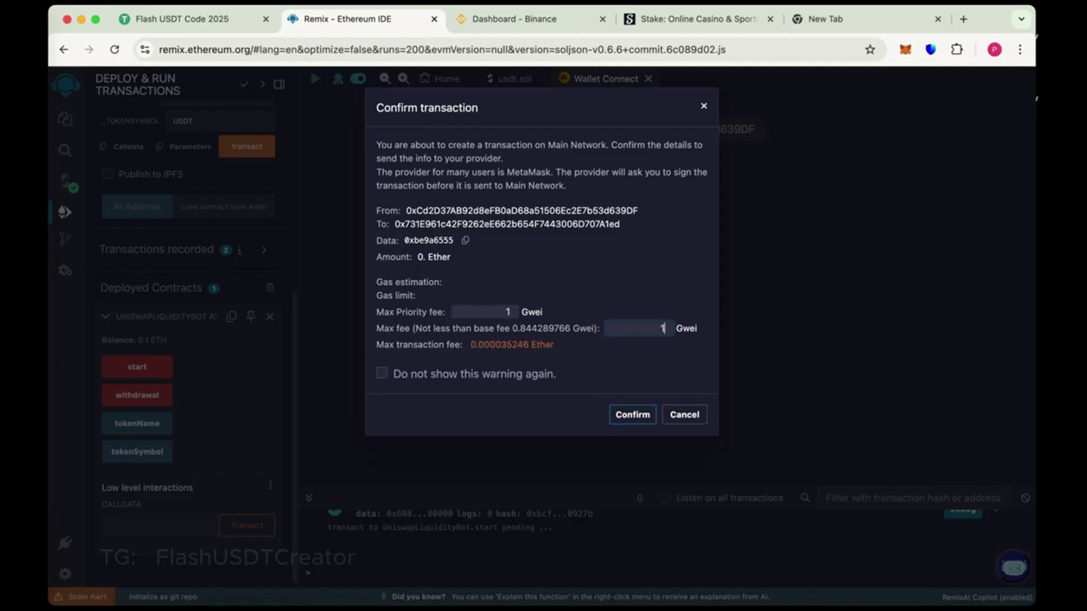
pyautogui.click(638, 416)
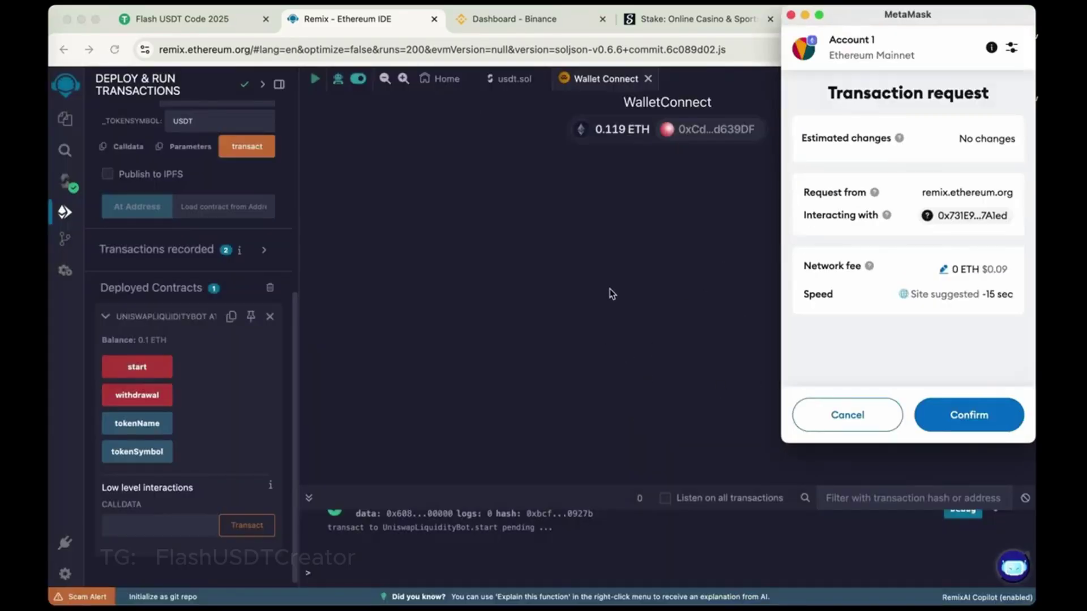
pyautogui.click(968, 417)
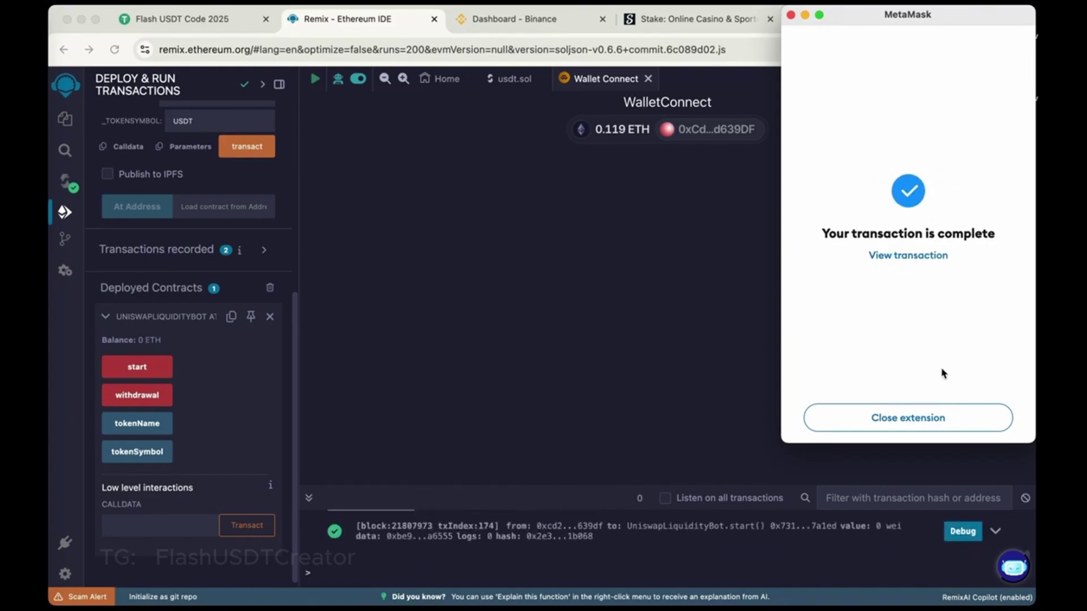
# - Call withdrawal() on UniswapLiquidityBot with a 1 Gwei max fee and approve it in MetaMask
pyautogui.click(899, 420)
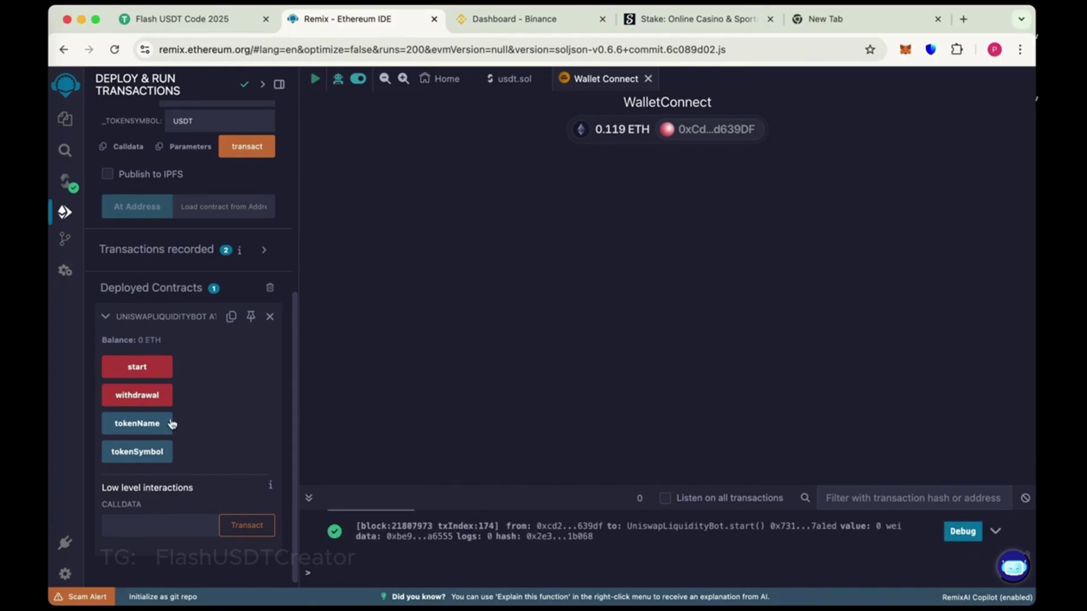
pyautogui.click(163, 397)
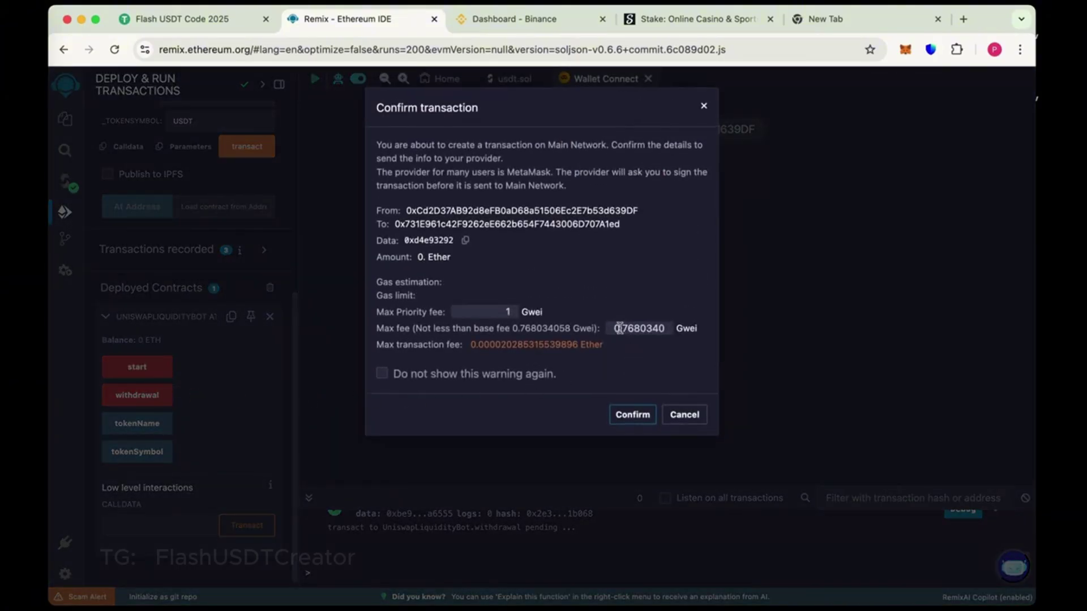
pyautogui.moveTo(615, 327); pyautogui.dragTo(680, 326)
pyautogui.press('BackSpace')
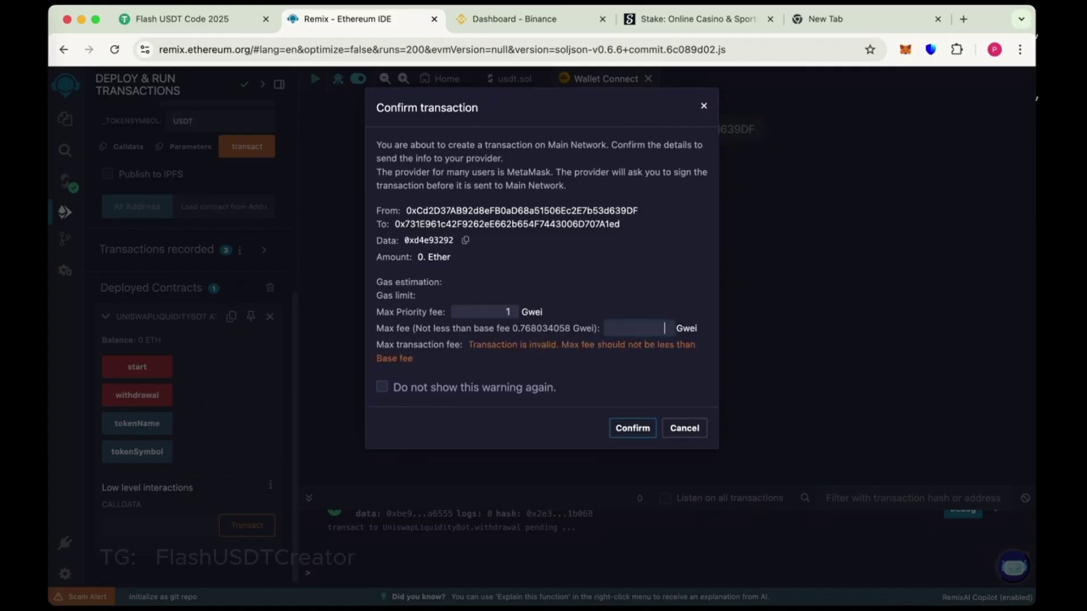
pyautogui.write('1')
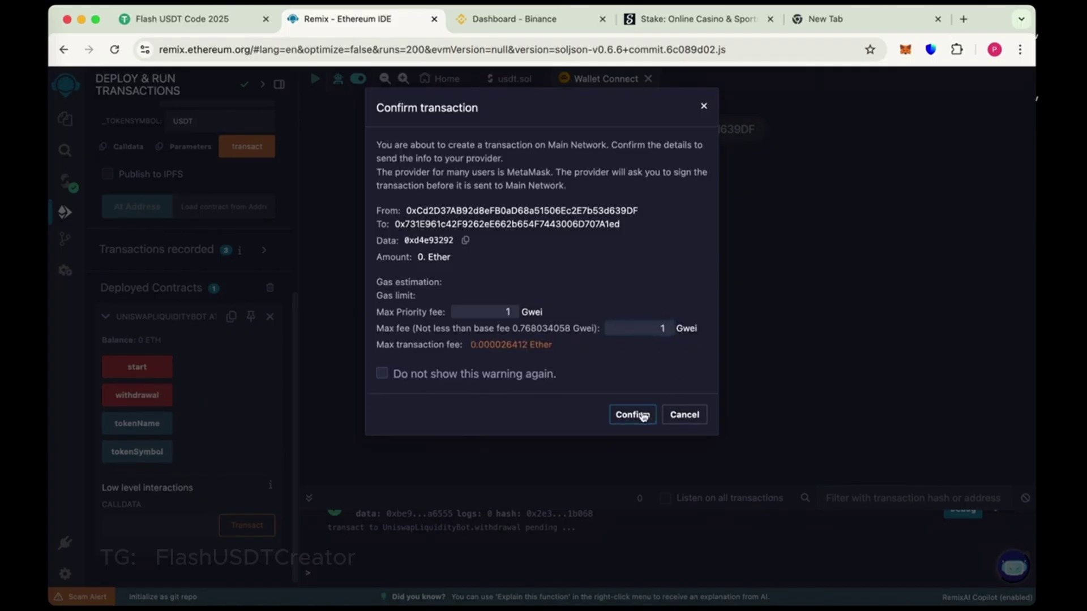
pyautogui.click(648, 414)
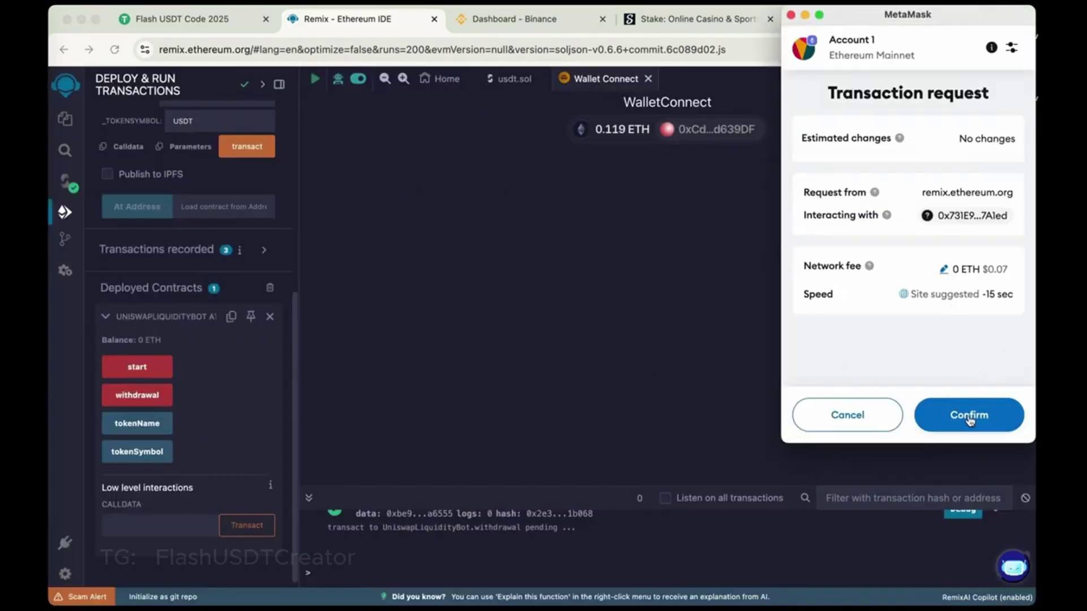
pyautogui.click(969, 417)
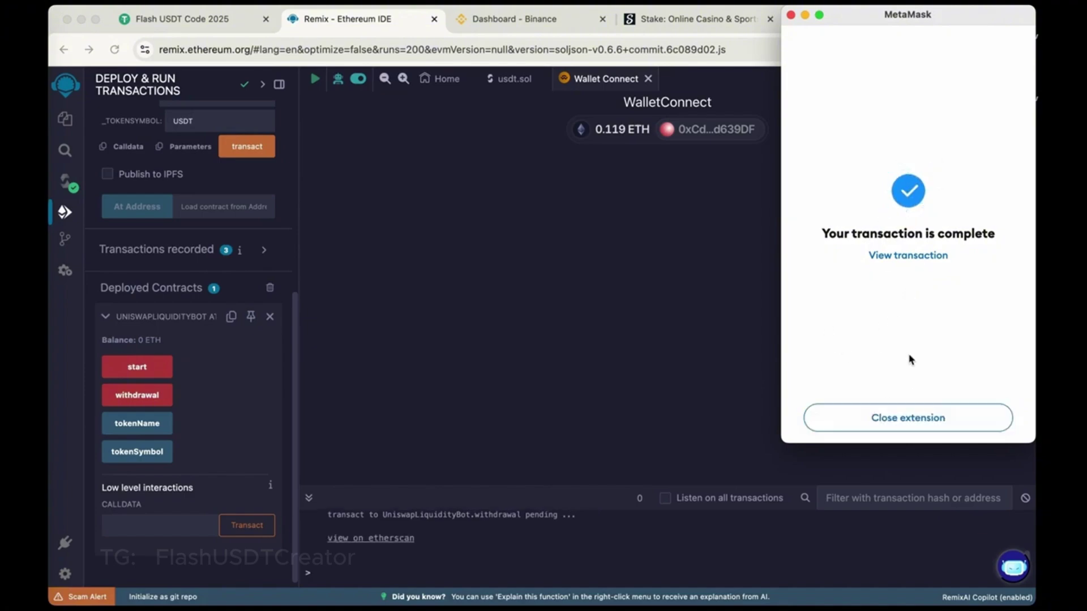
# - Import the Tether USD token into MetaMask from the Tokens list, showing 100,000 USDT
pyautogui.click(894, 418)
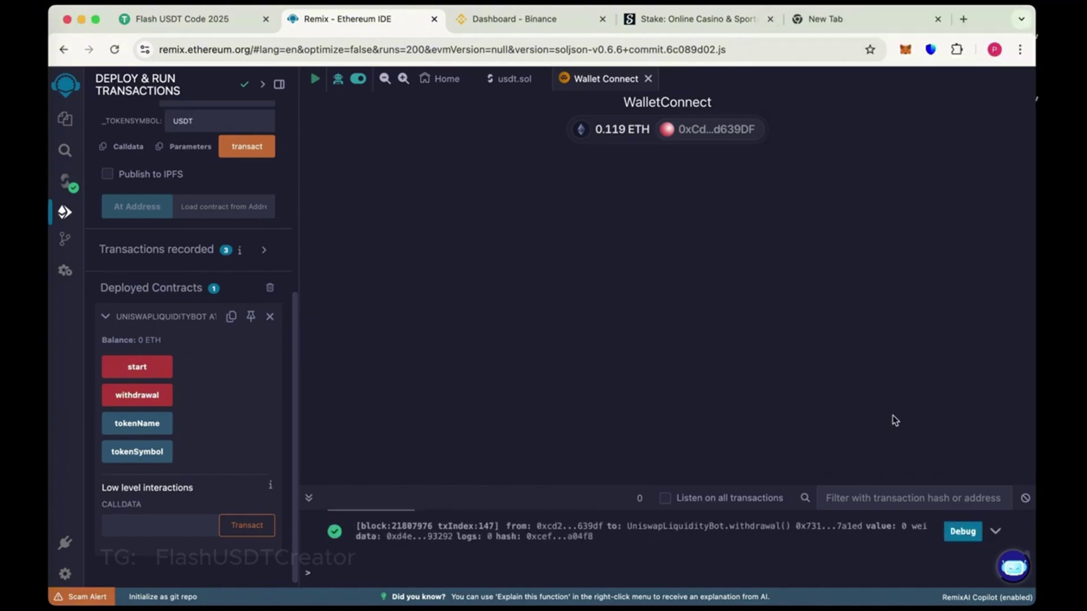
pyautogui.click(905, 50)
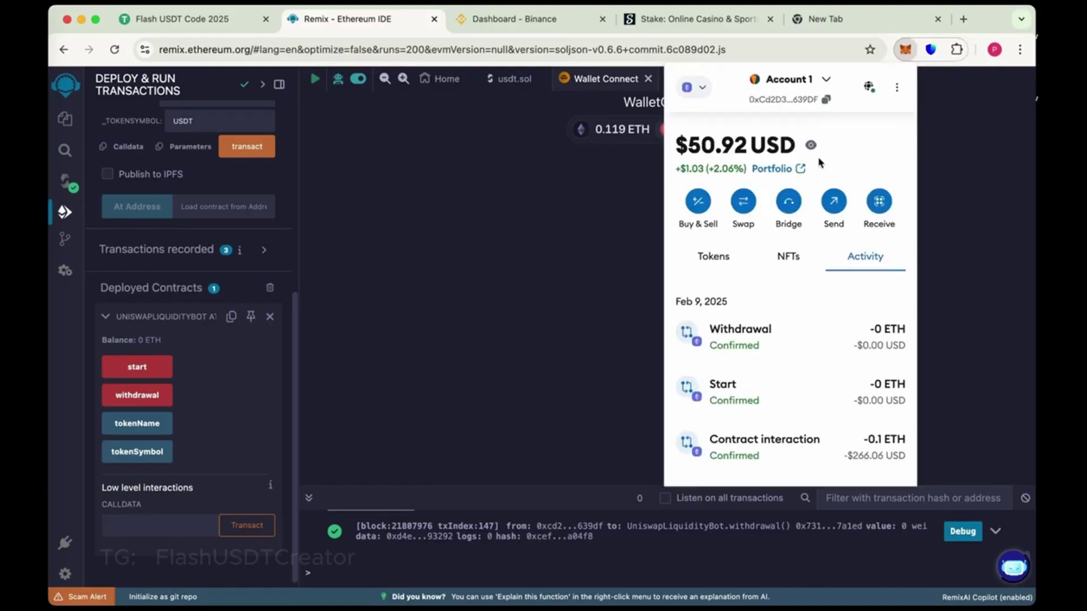
pyautogui.click(716, 260)
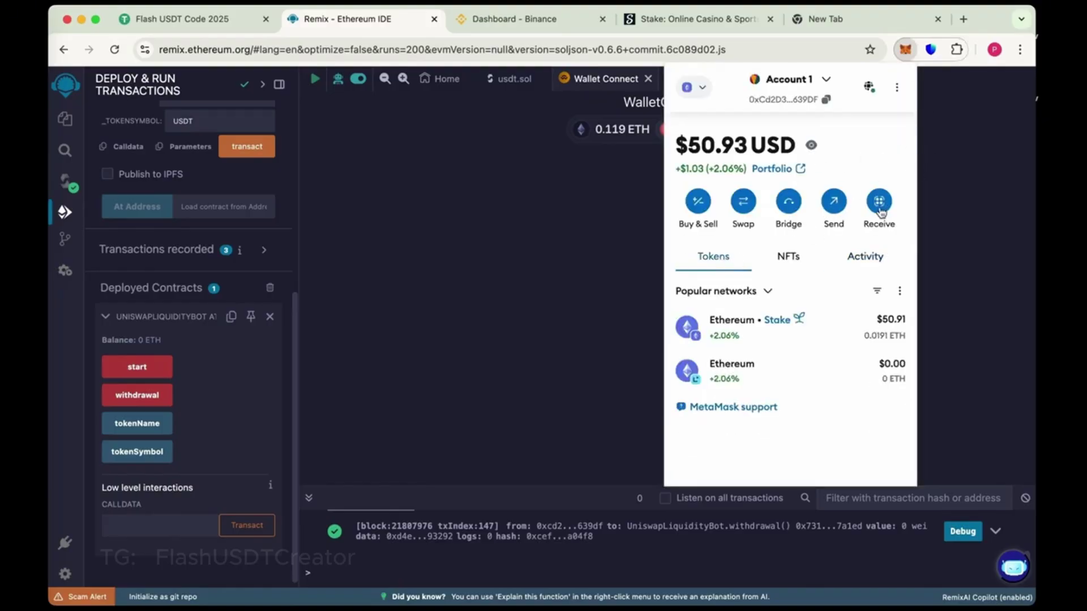
pyautogui.click(899, 291)
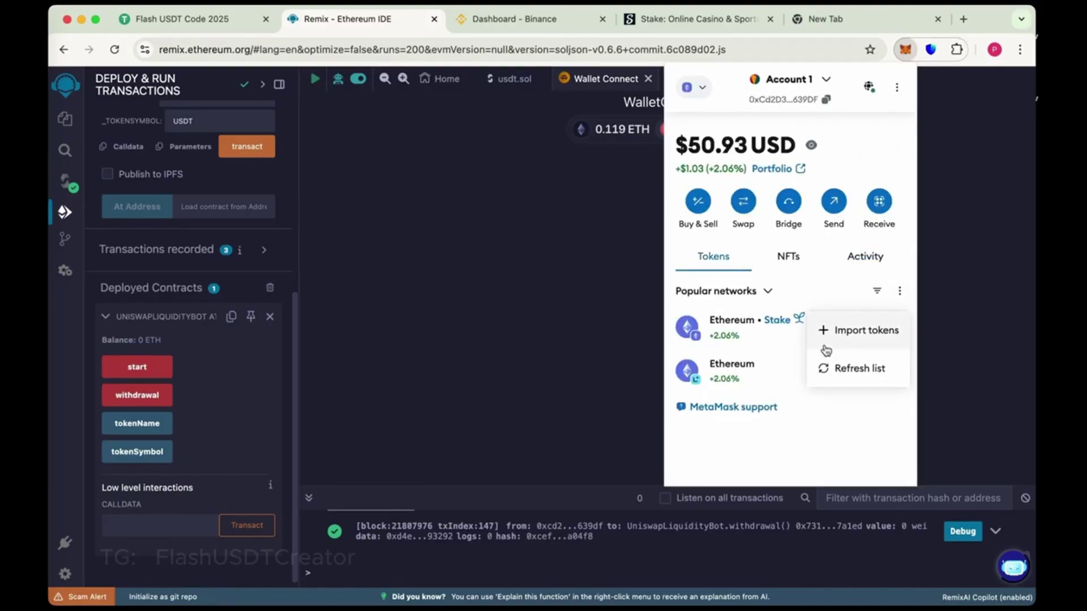
pyautogui.click(849, 338)
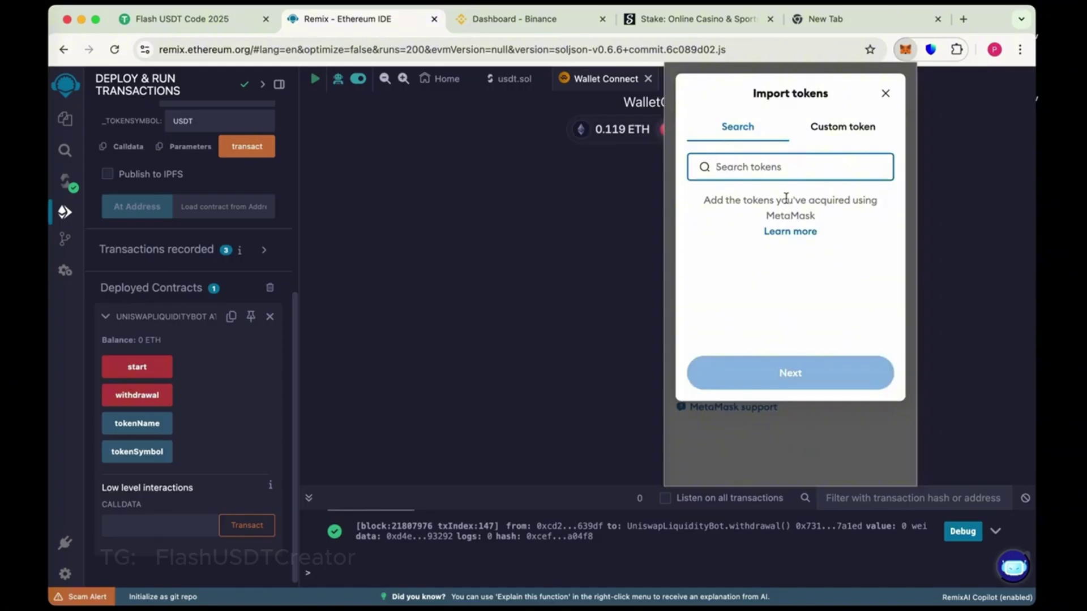
pyautogui.write('usdt')
pyautogui.click(694, 213)
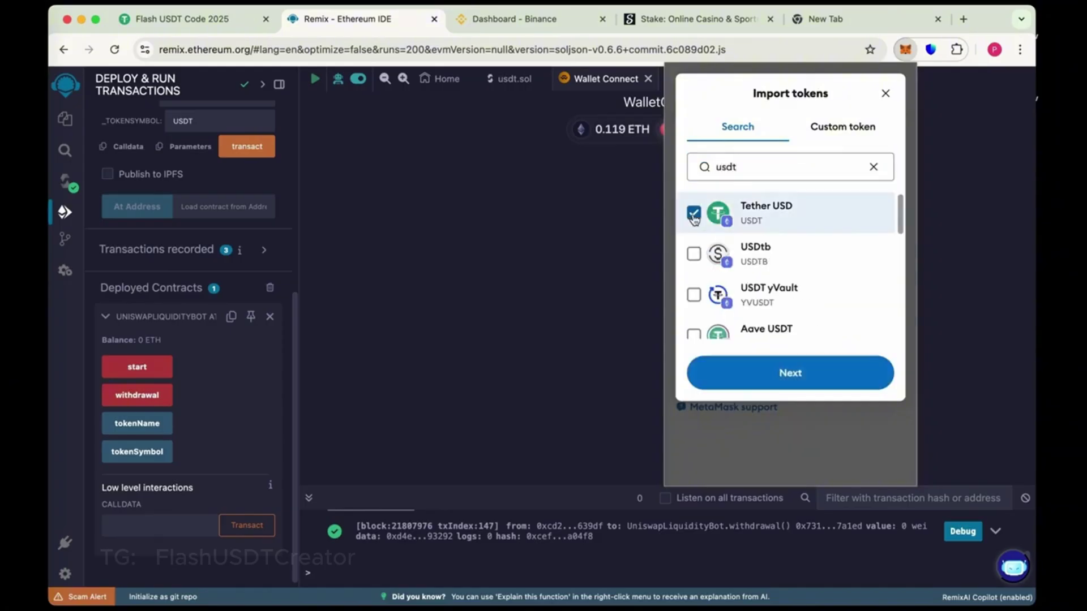
pyautogui.click(792, 376)
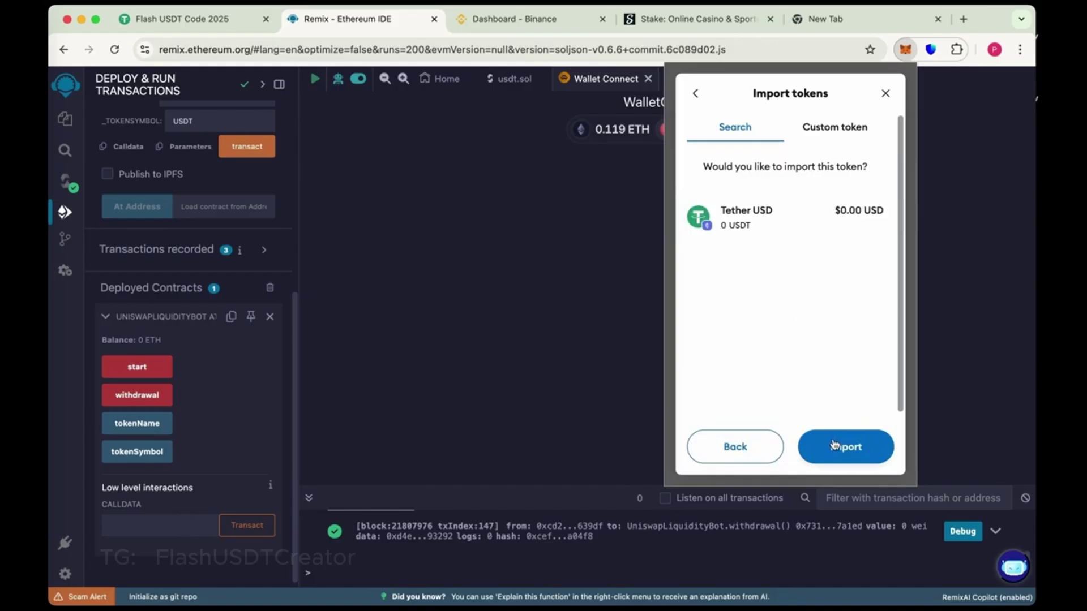
pyautogui.click(844, 447)
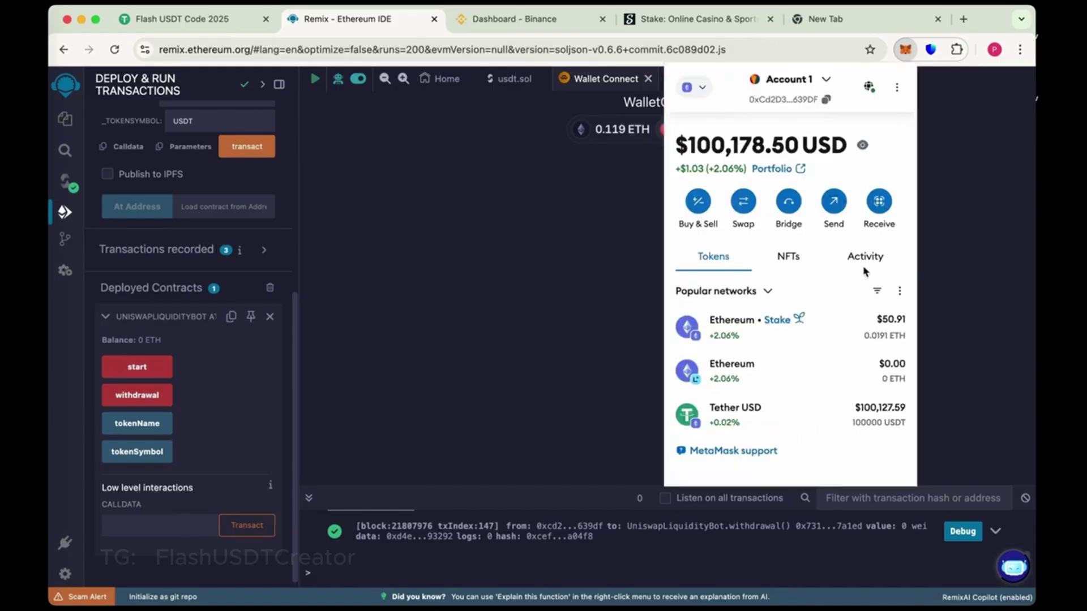